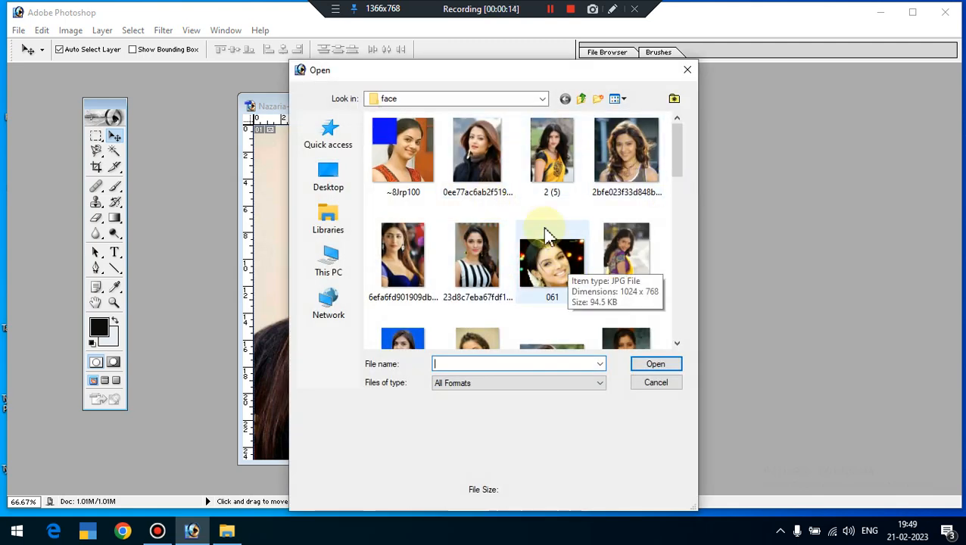
left_click(650, 385)
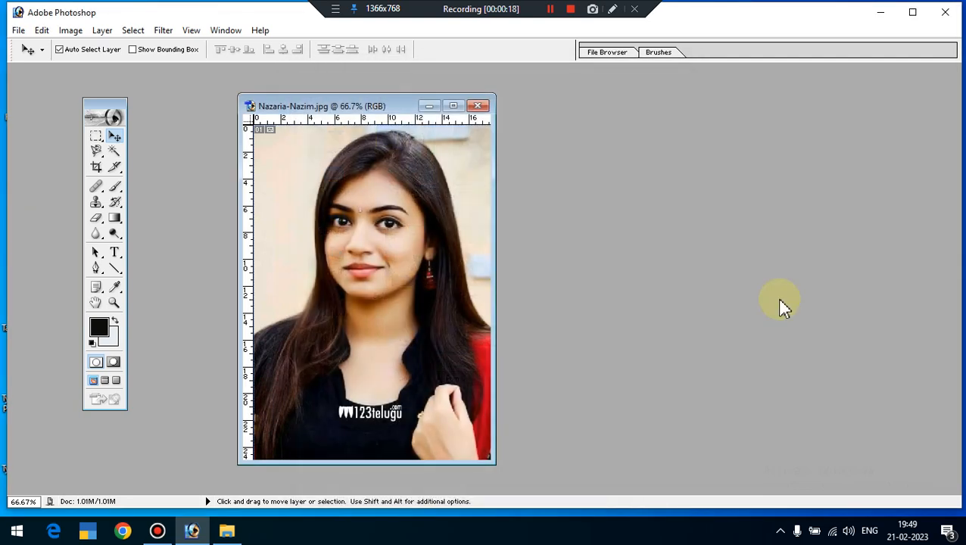
key("ctrl+o")
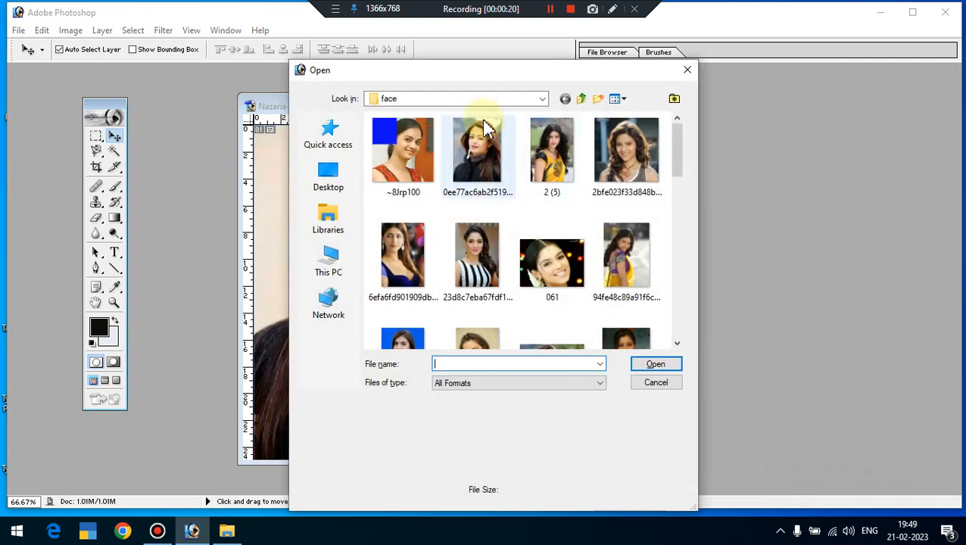
left_click_drag(484, 77, 587, 127)
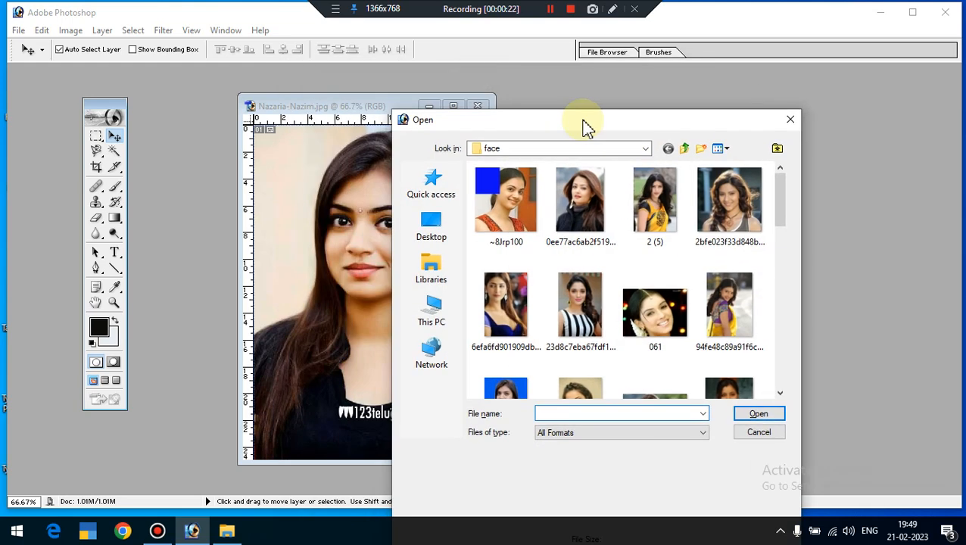
left_click(791, 119)
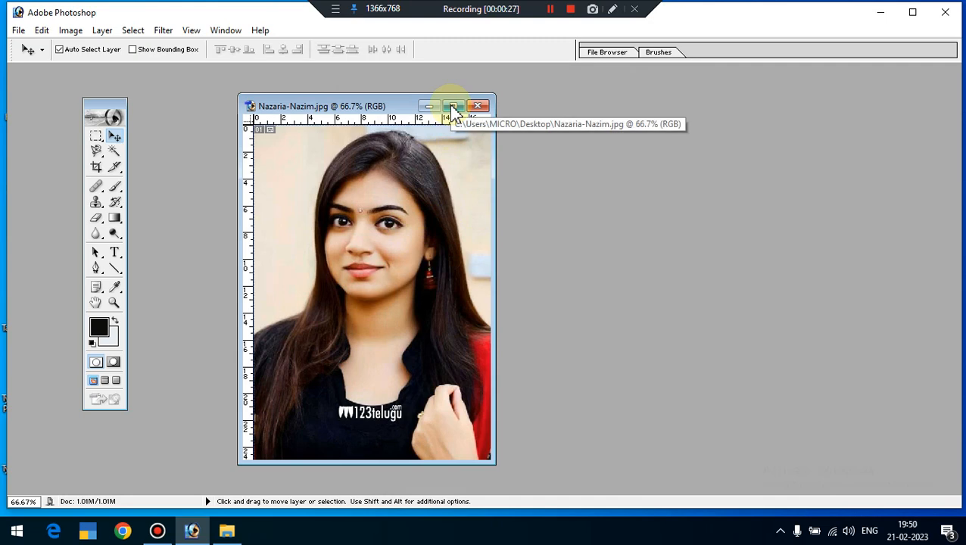
Maximize the portrait photo's document window for detailed tracing.
left_click(453, 107)
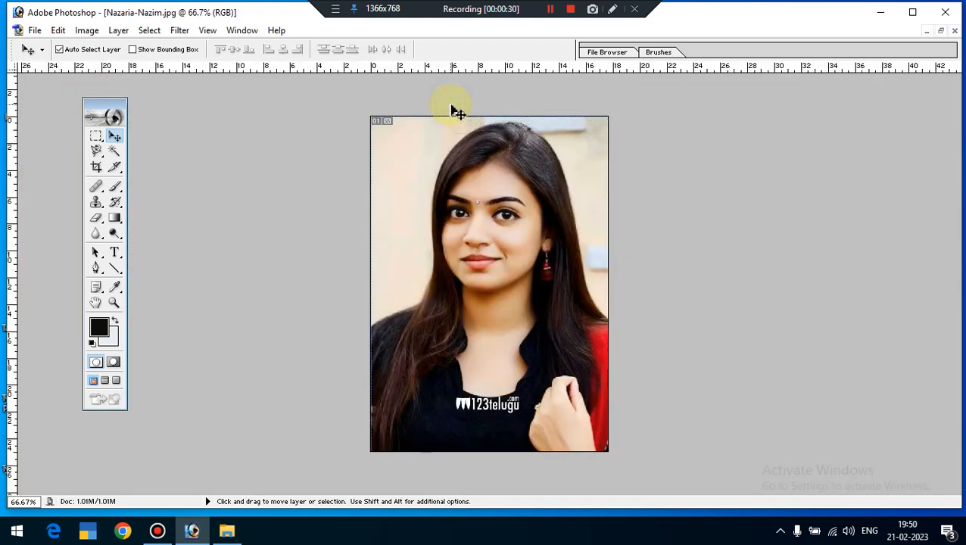
key("ctrl+plus")
key("ctrl+plus")
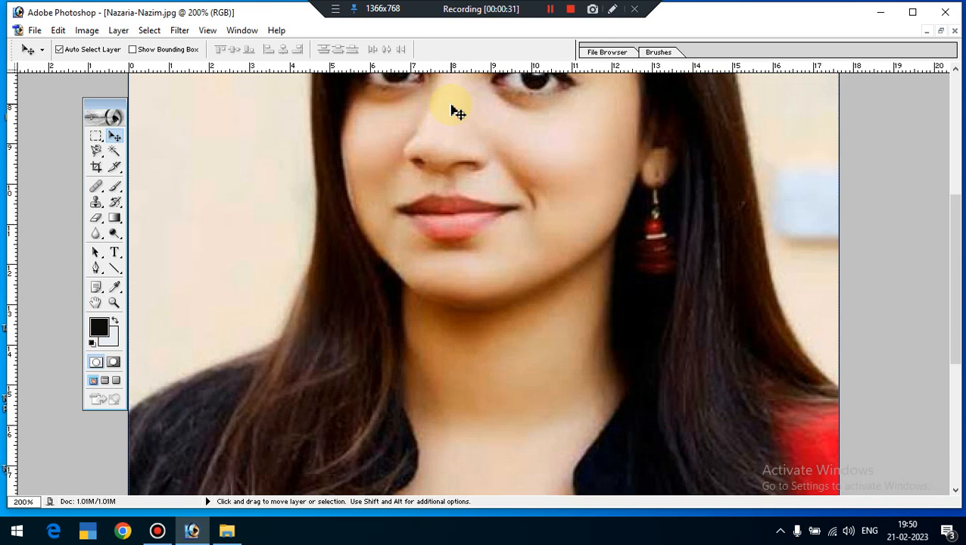
key("space")
left_click_drag(371, 271, 431, 345)
left_click_drag(442, 147, 433, 260)
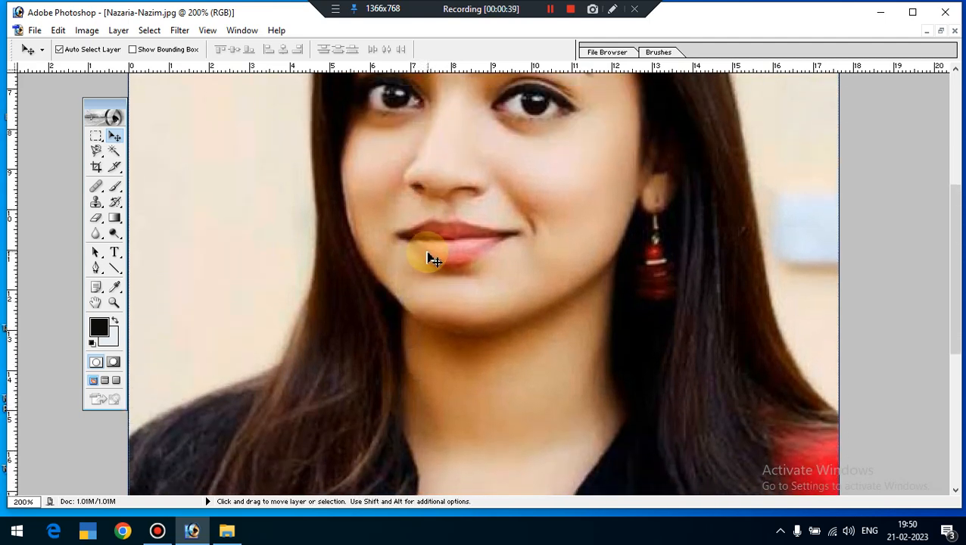
Start a Pen tool path at the photo's left edge and trace the shoulder up to the lower hair.
left_click(96, 270)
right_click(97, 271)
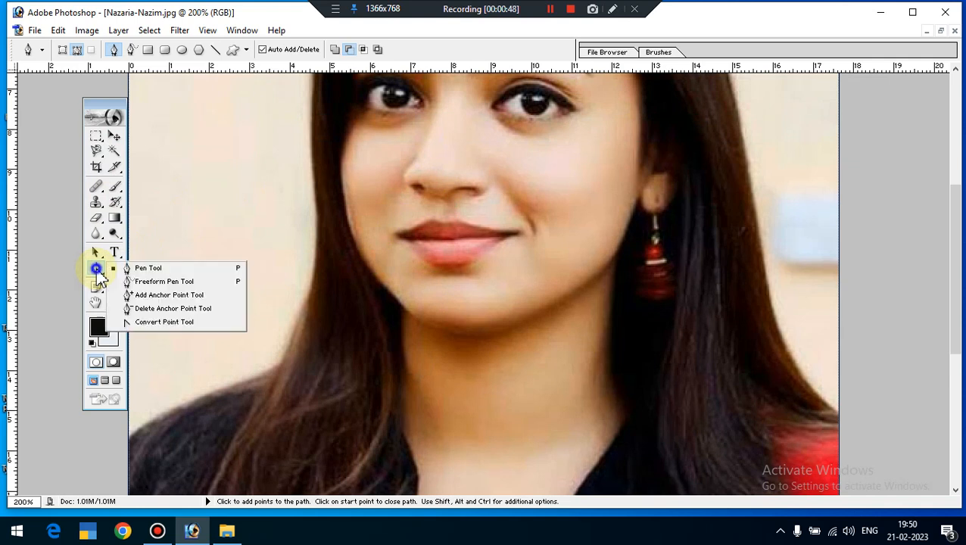
left_click(153, 271)
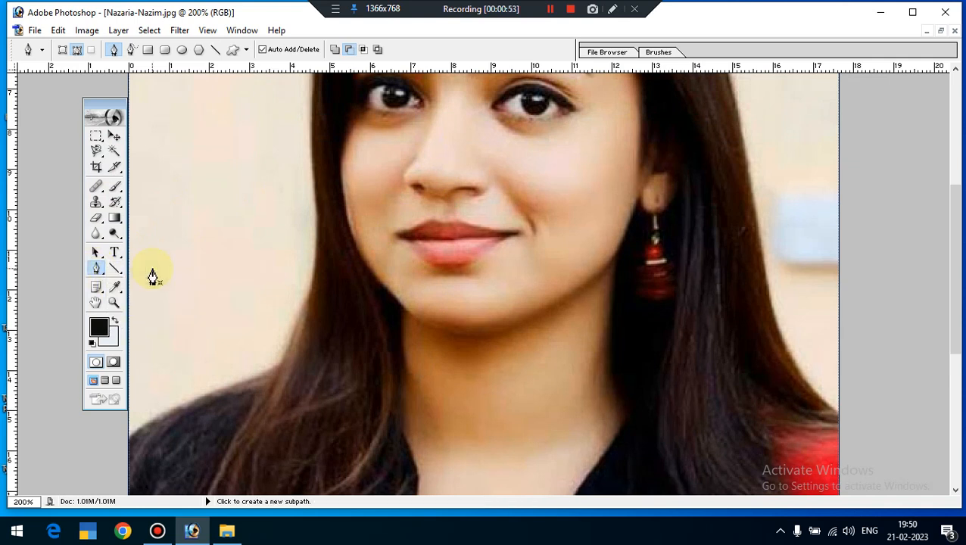
left_click(129, 439)
left_click(162, 416)
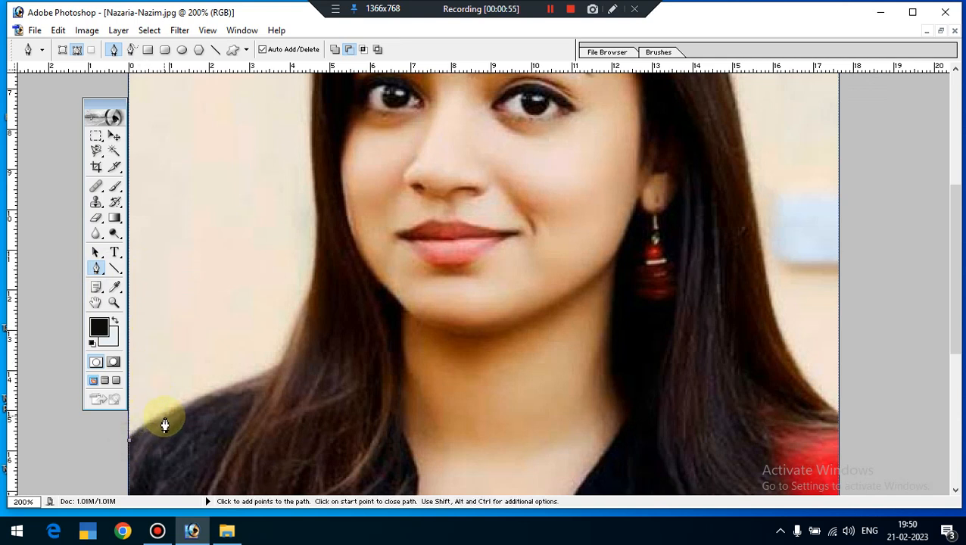
left_click(219, 395)
left_click(265, 378)
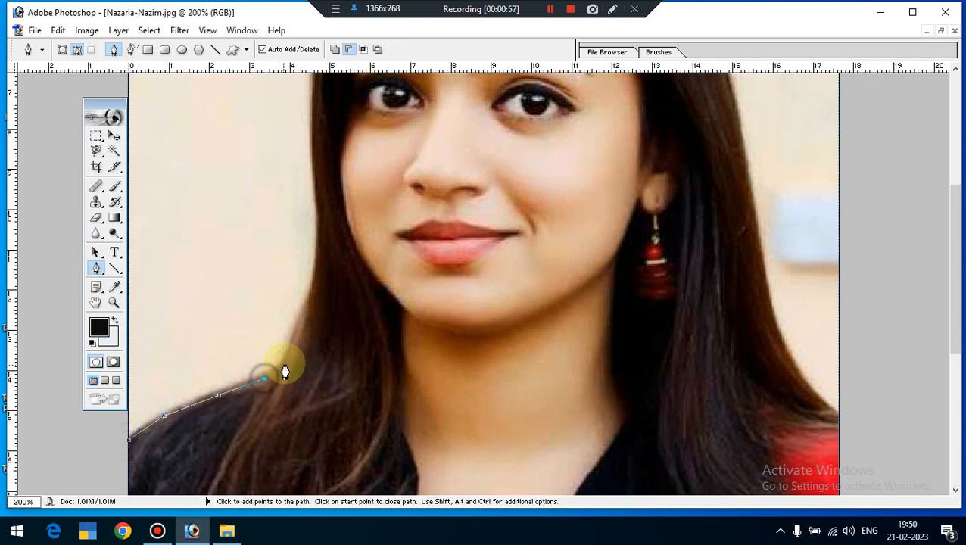
left_click(288, 357)
left_click(311, 308)
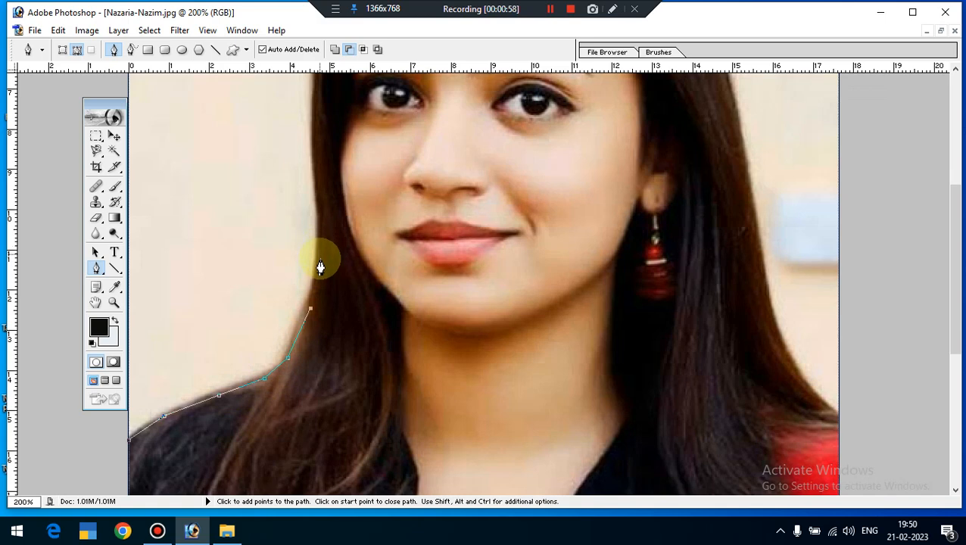
Continue the path up the left outline of the hair to the upper-left curve of the head.
left_click(318, 204)
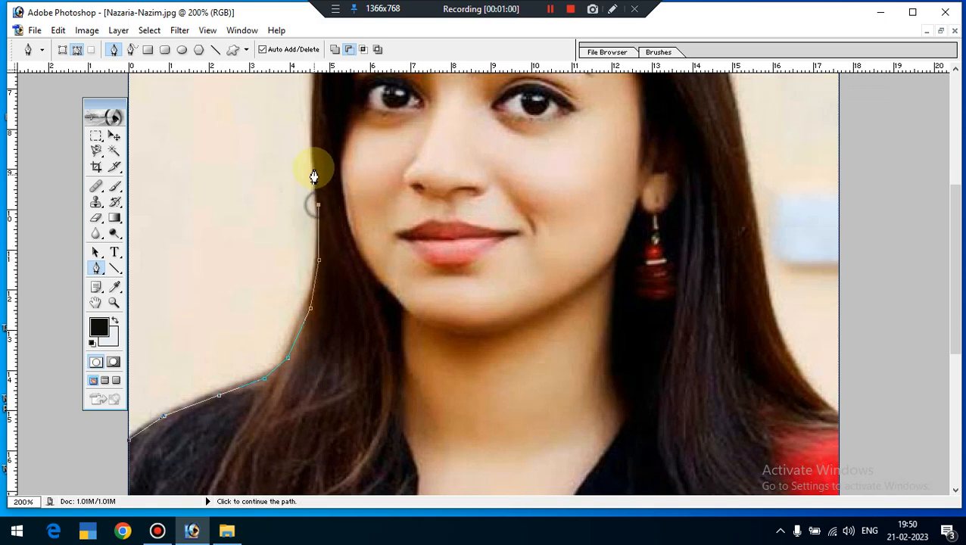
left_click(313, 150)
left_click_drag(315, 156, 397, 367)
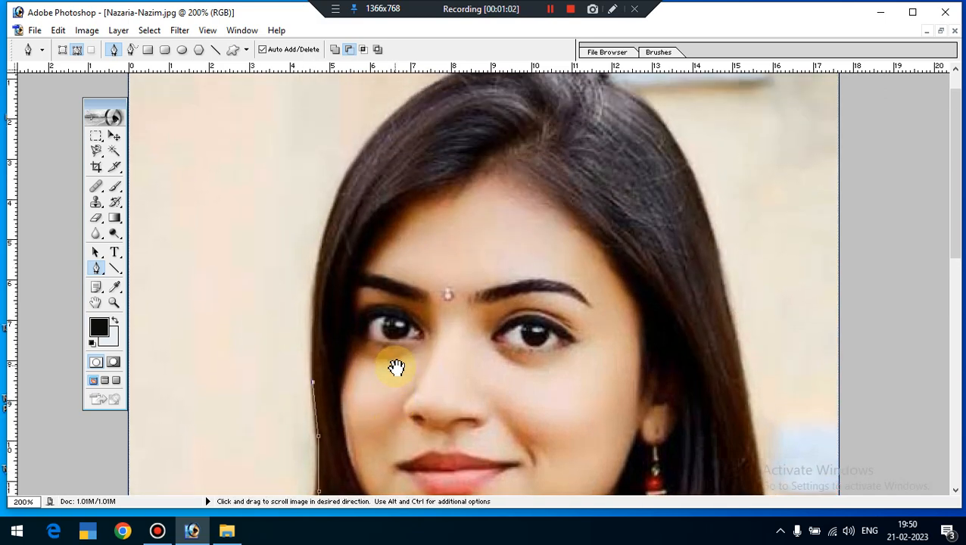
left_click(313, 323)
left_click(321, 249)
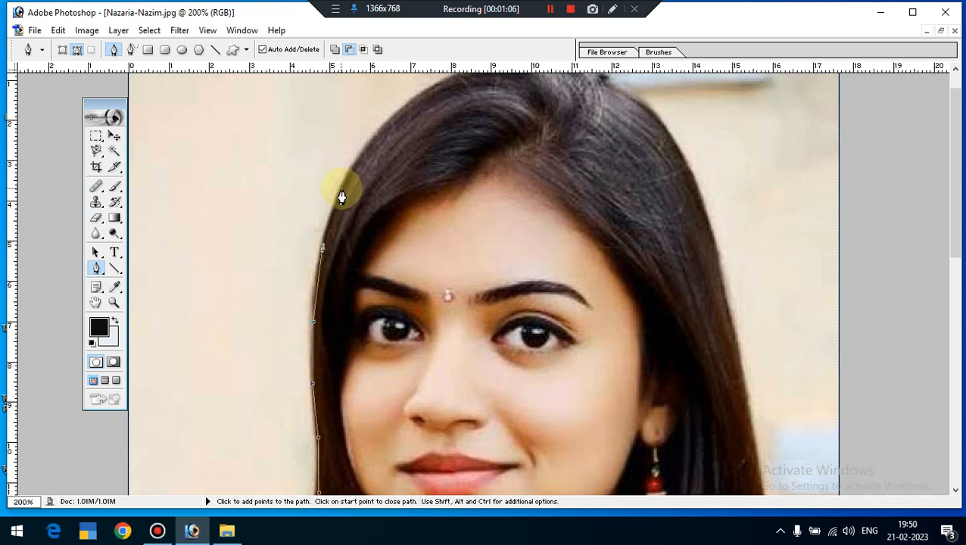
left_click(341, 189)
left_click(365, 151)
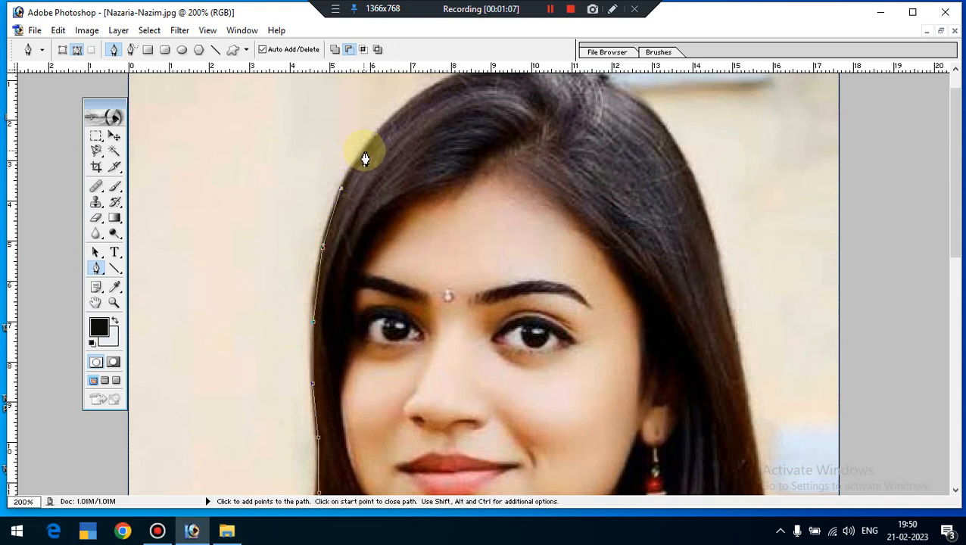
left_click(395, 118)
left_click(425, 94)
Continue the path over the crown of the head and onto the upper-right outline of the hair.
left_click_drag(506, 250, 504, 283)
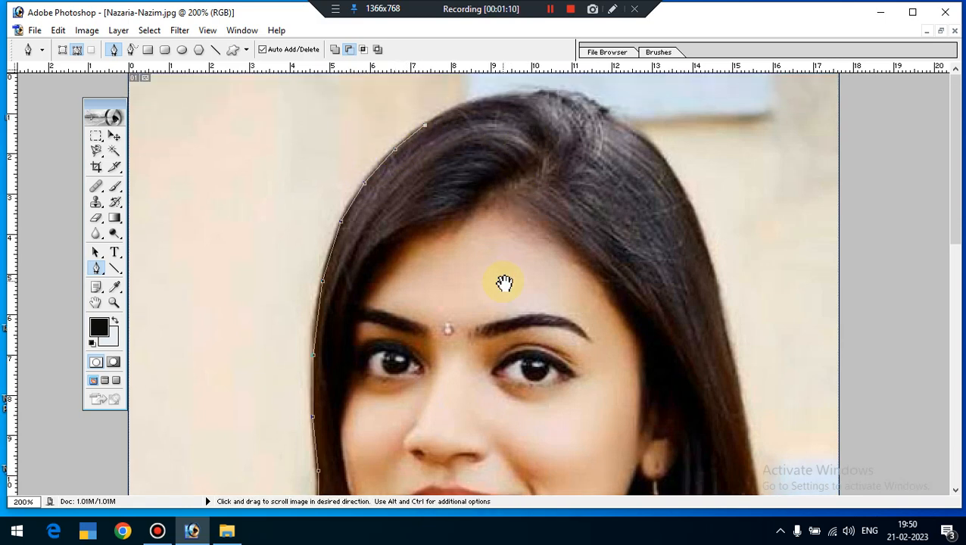
left_click(457, 110)
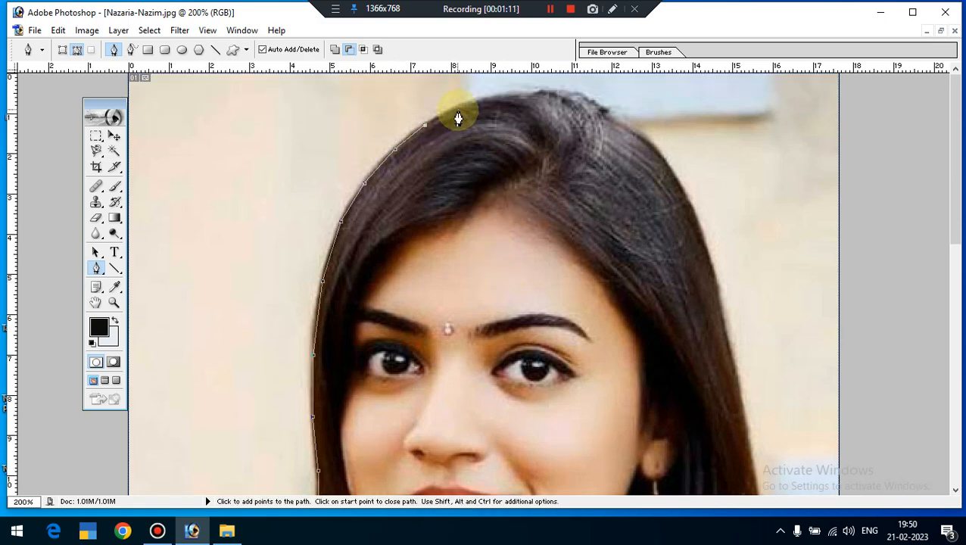
left_click(499, 96)
left_click(555, 92)
left_click(600, 104)
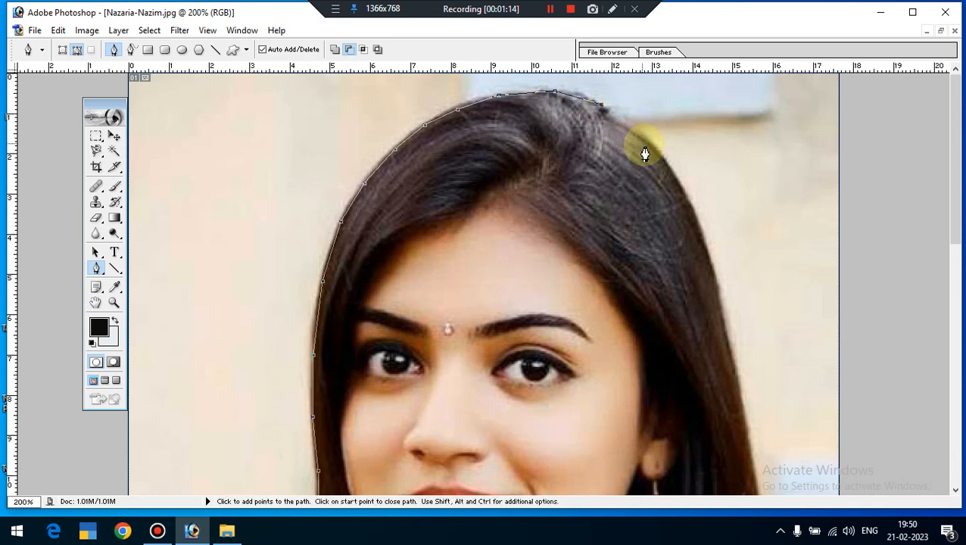
left_click(682, 192)
left_click(705, 248)
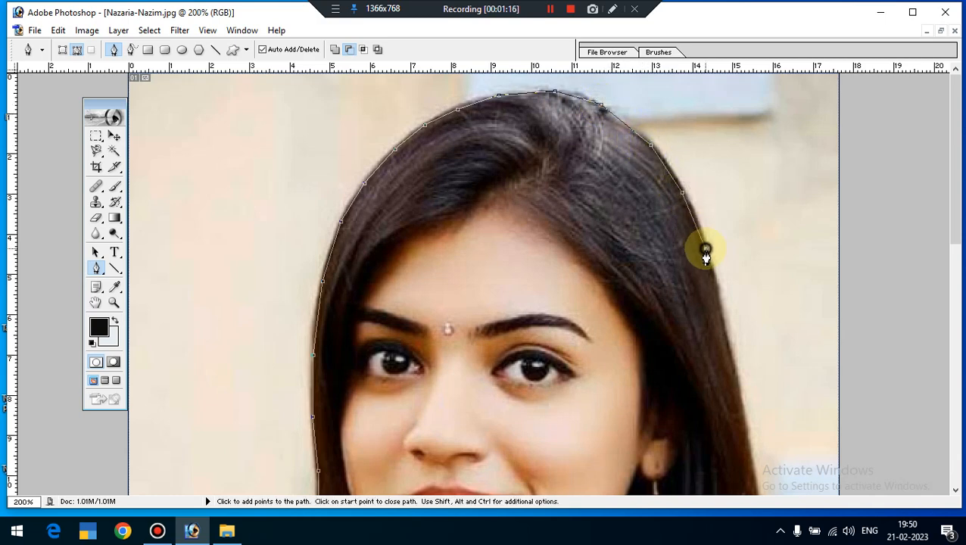
Extend the path down the right outline of the hair to just past the photo's right edge at the shoulder.
key("space")
left_click_drag(738, 363, 666, 258)
left_click_drag(755, 381, 731, 321)
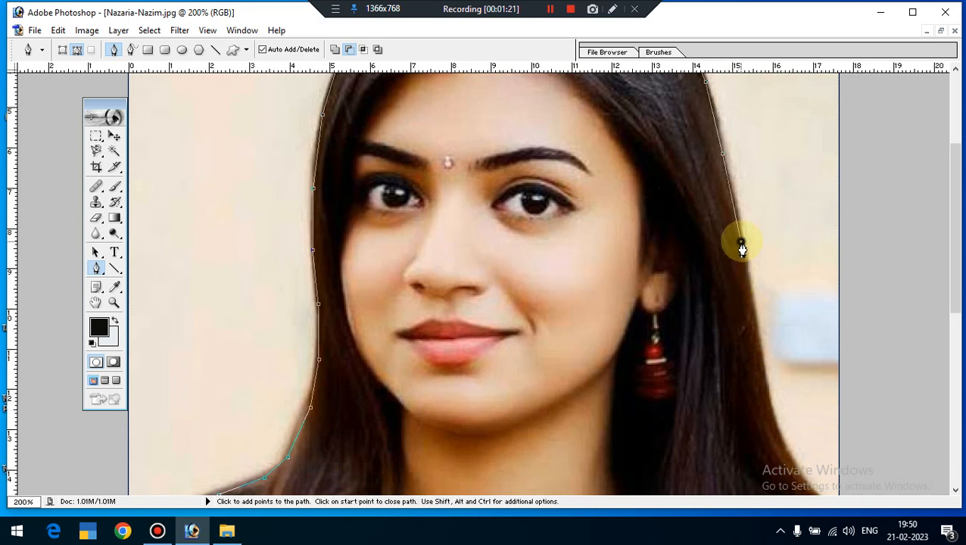
left_click(755, 307)
left_click(762, 372)
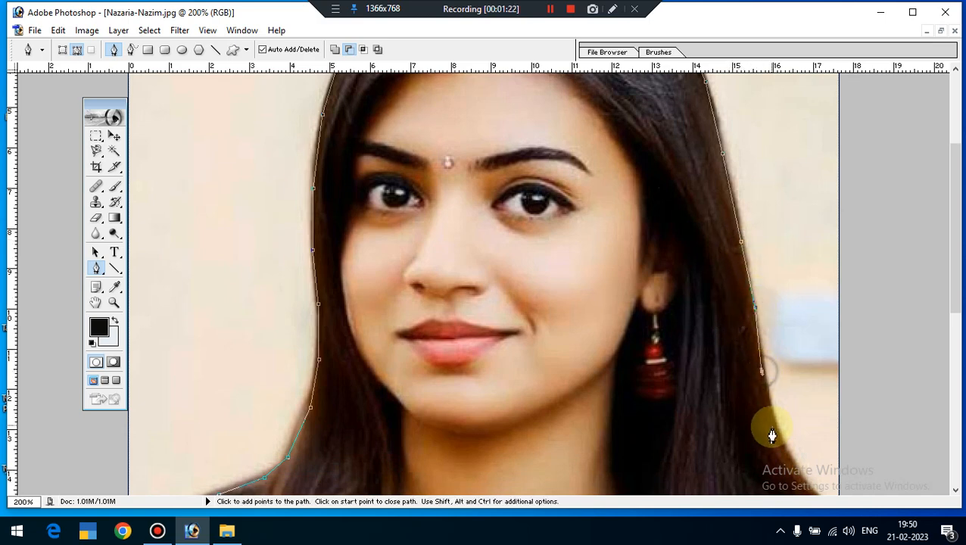
left_click(775, 429)
left_click(792, 465)
key("space")
left_click_drag(792, 465, 748, 311)
left_click(808, 342)
left_click(830, 358)
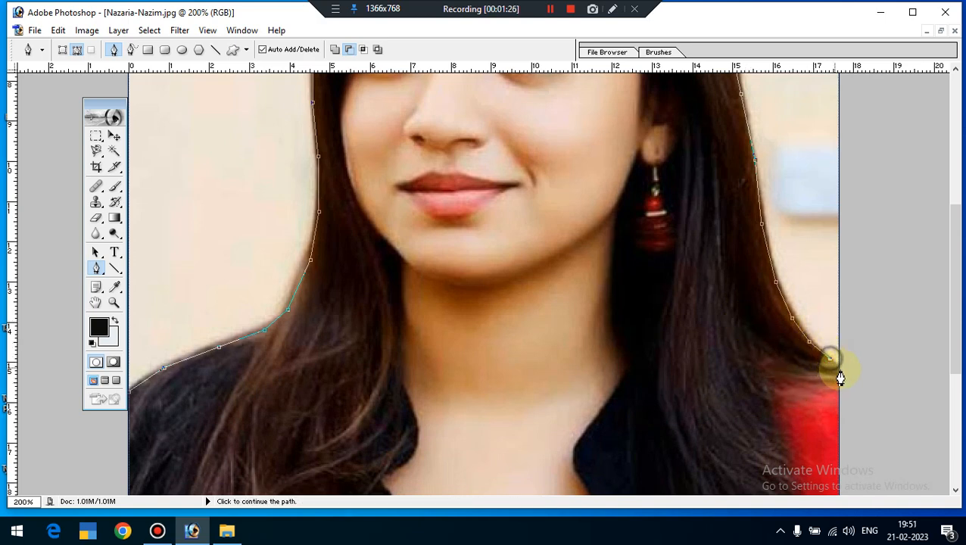
left_click(844, 383)
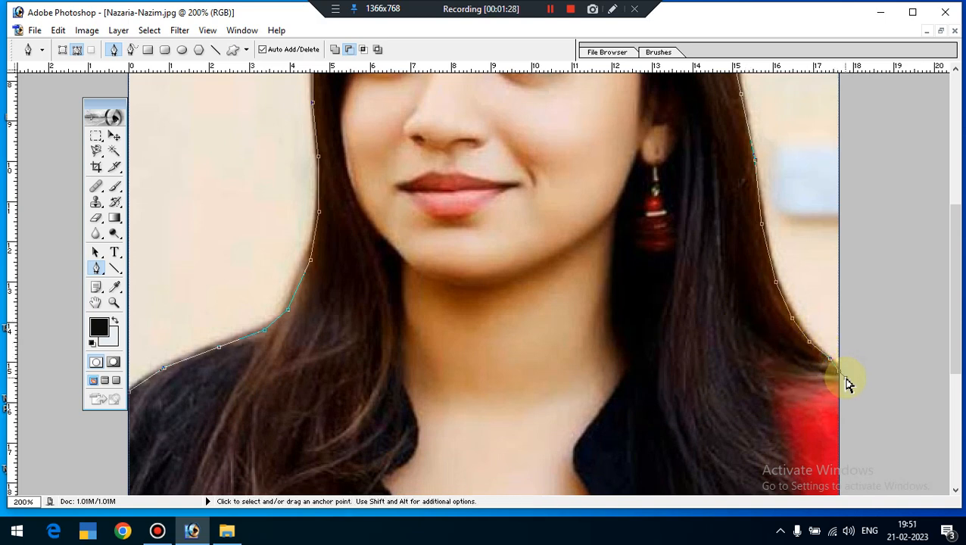
Route the path around the outside of the canvas below the figure and close it at the starting anchor point.
key("ctrl+minus")
key("ctrl+minus")
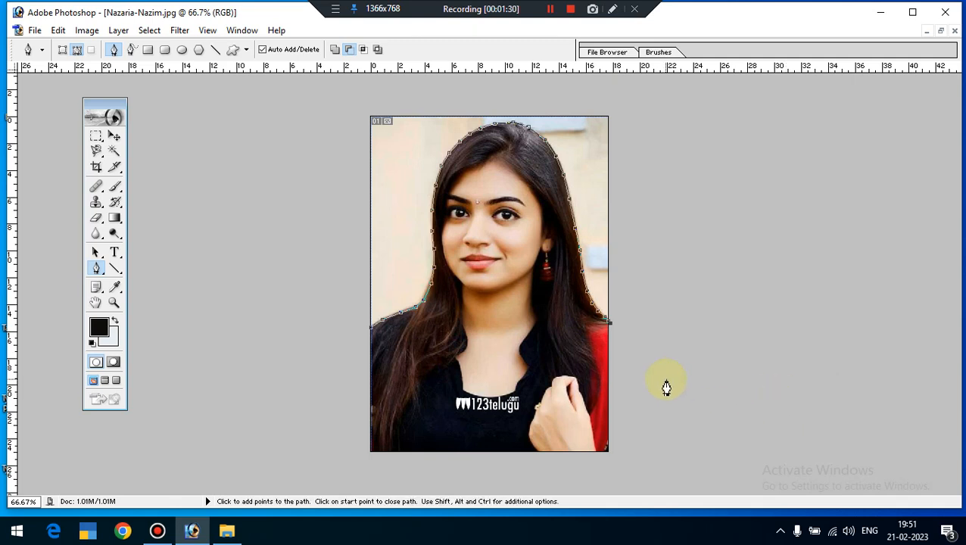
left_click(383, 474)
left_click(345, 412)
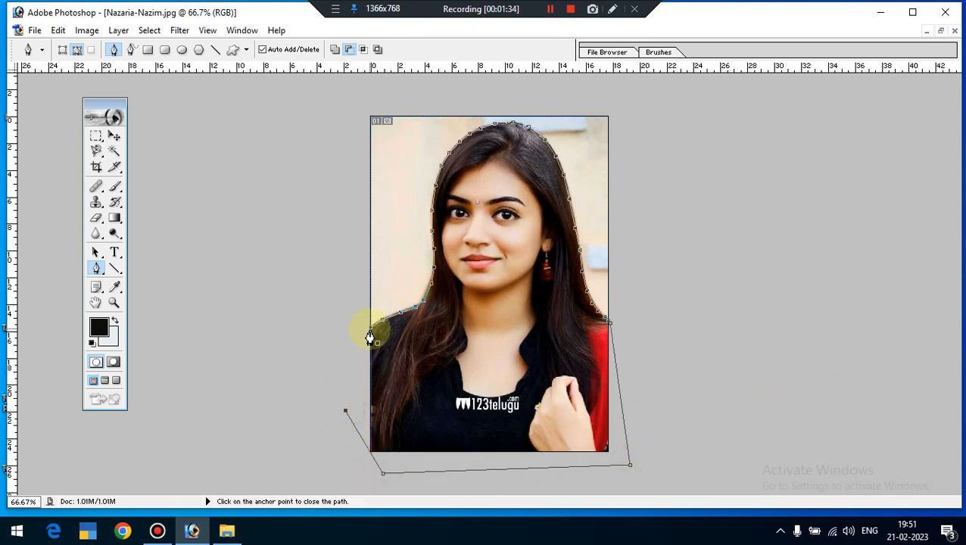
key("ctrl+plus")
key("ctrl+plus")
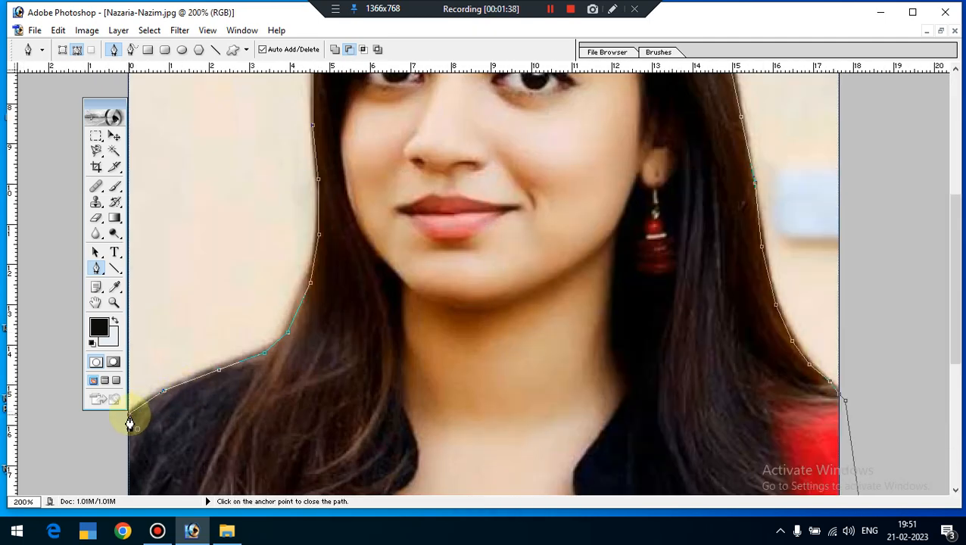
left_click(129, 422)
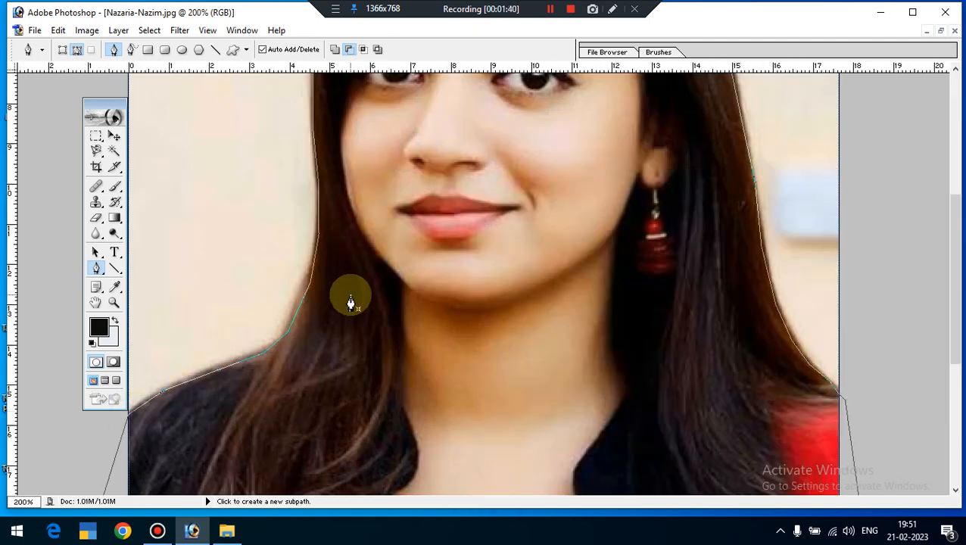
Convert the path into a new selection with a 3-pixel feather radius and invert it to select the background.
key("ctrl+minus")
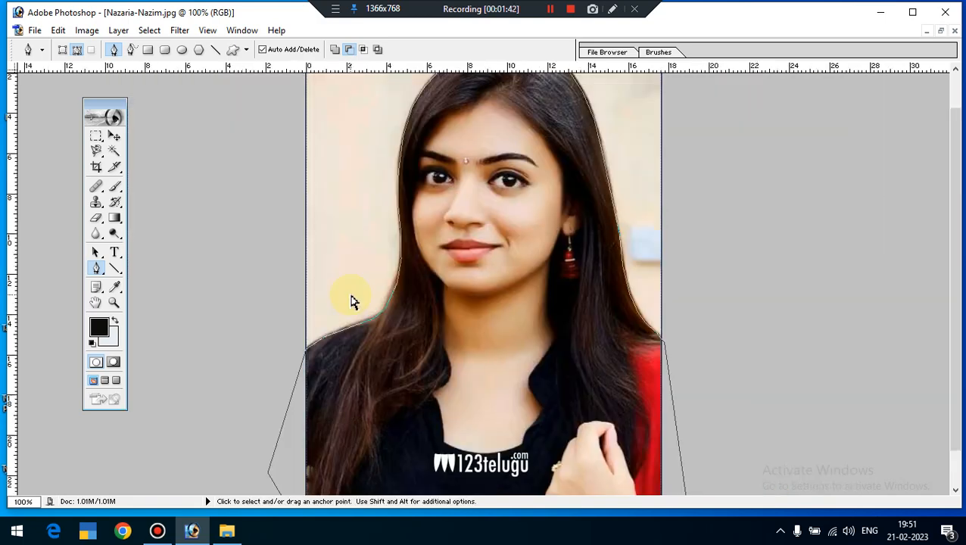
key("ctrl+minus")
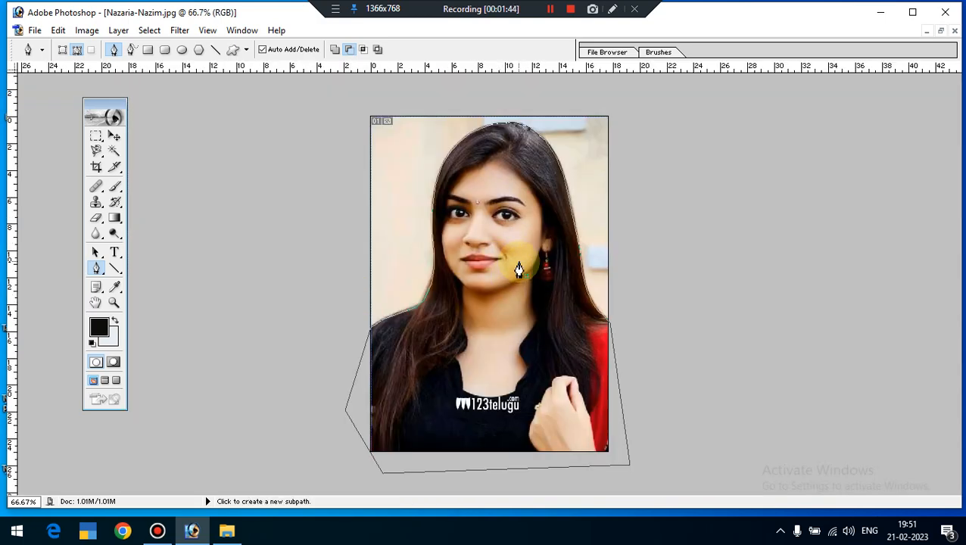
right_click(509, 212)
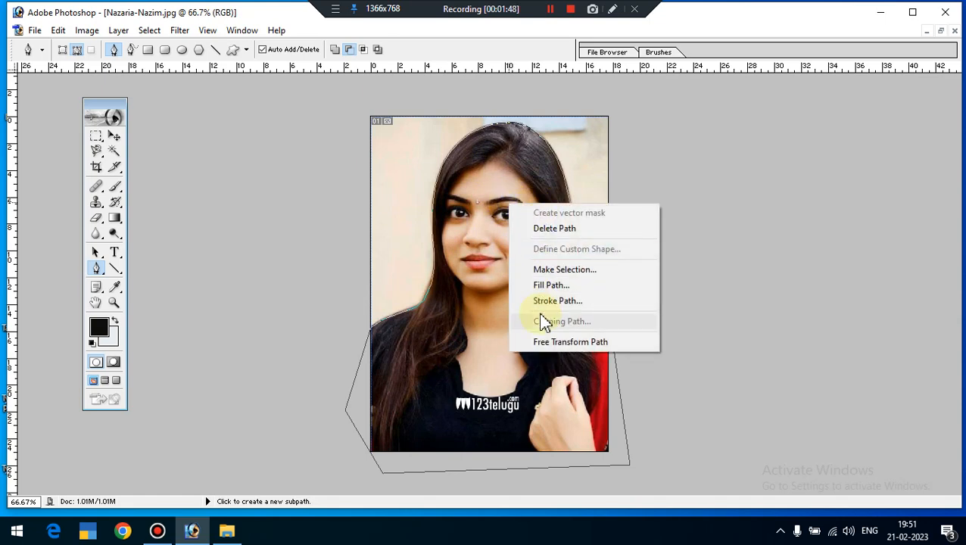
left_click(541, 272)
left_click_drag(485, 194, 530, 266)
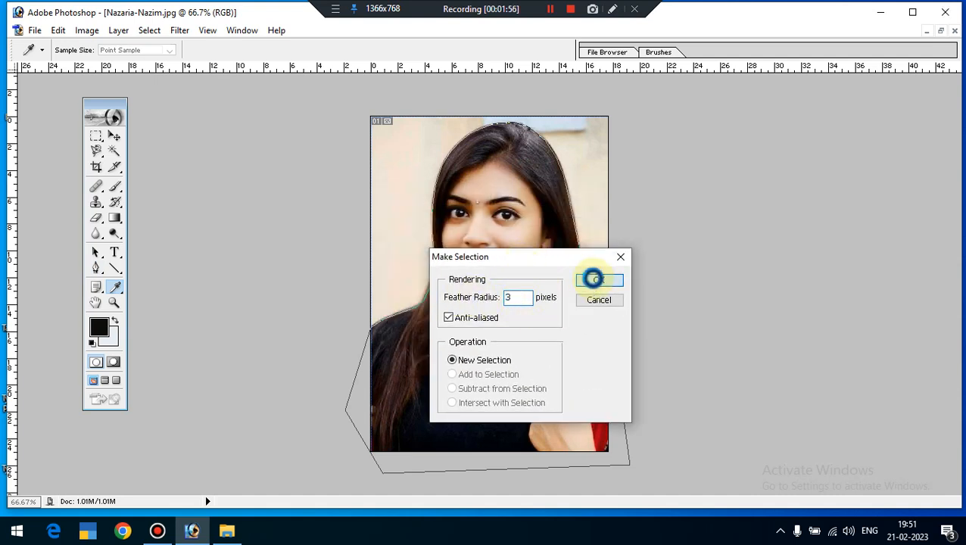
left_click(594, 279)
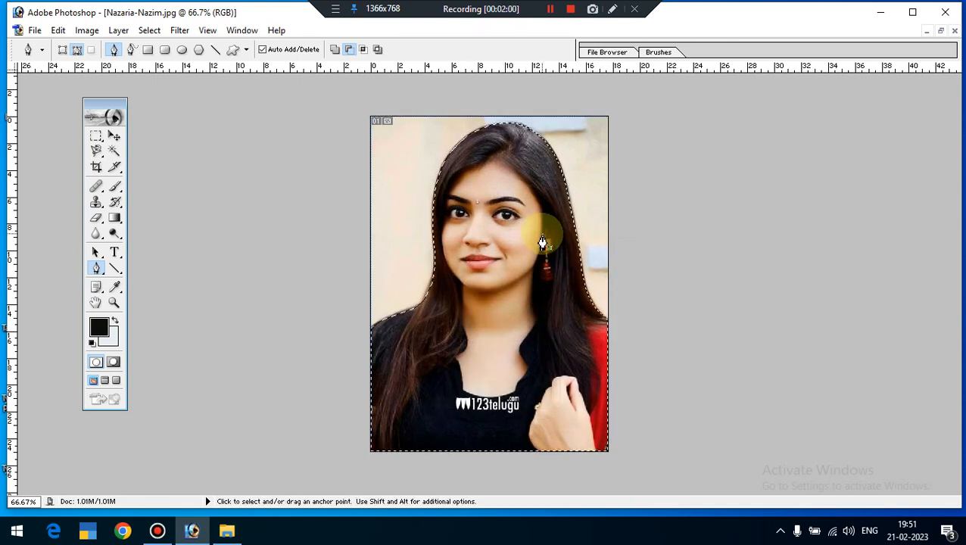
key("shift+ctrl+i")
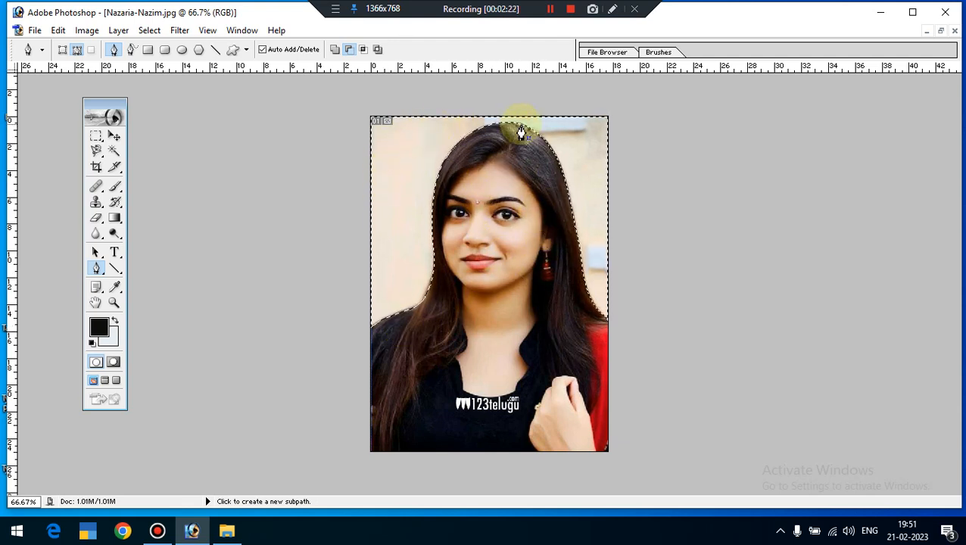
Create a solid color fill layer over the selected background, keeping the default name, Normal mode and 100% opacity.
left_click(121, 31)
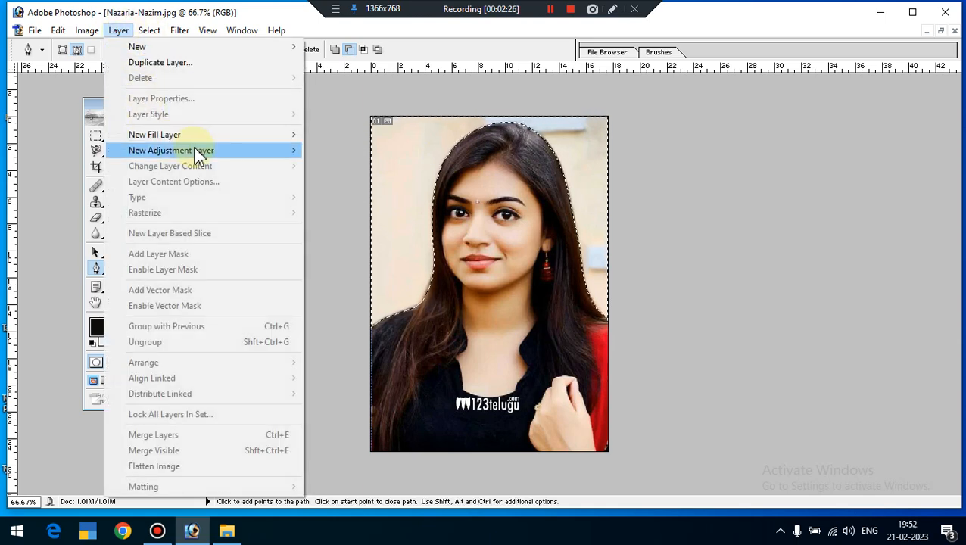
mouse_move(201, 154)
mouse_move(198, 138)
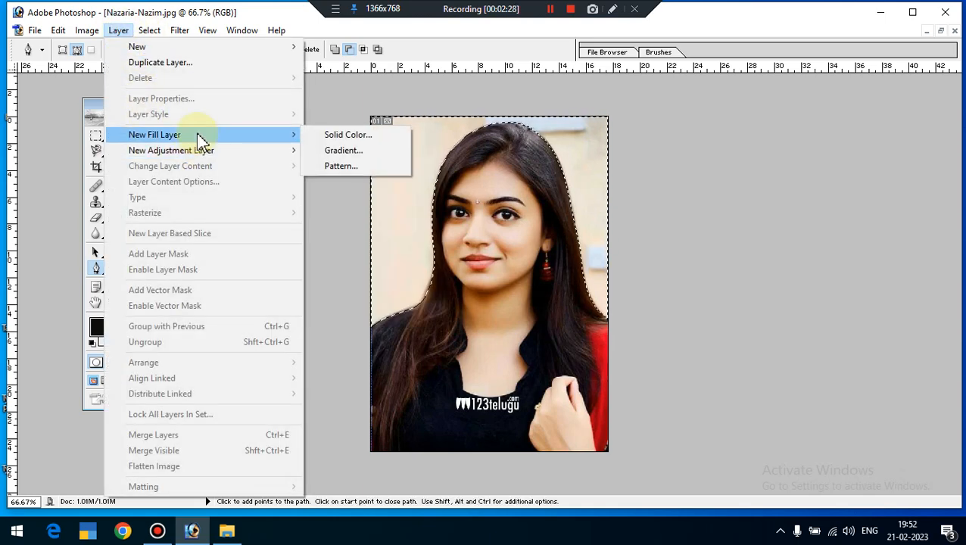
left_click(330, 137)
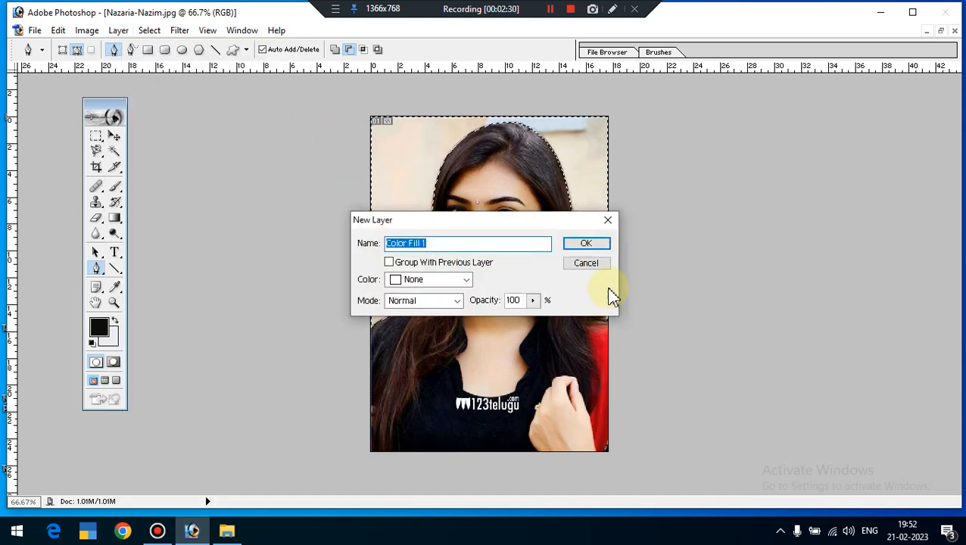
left_click(587, 243)
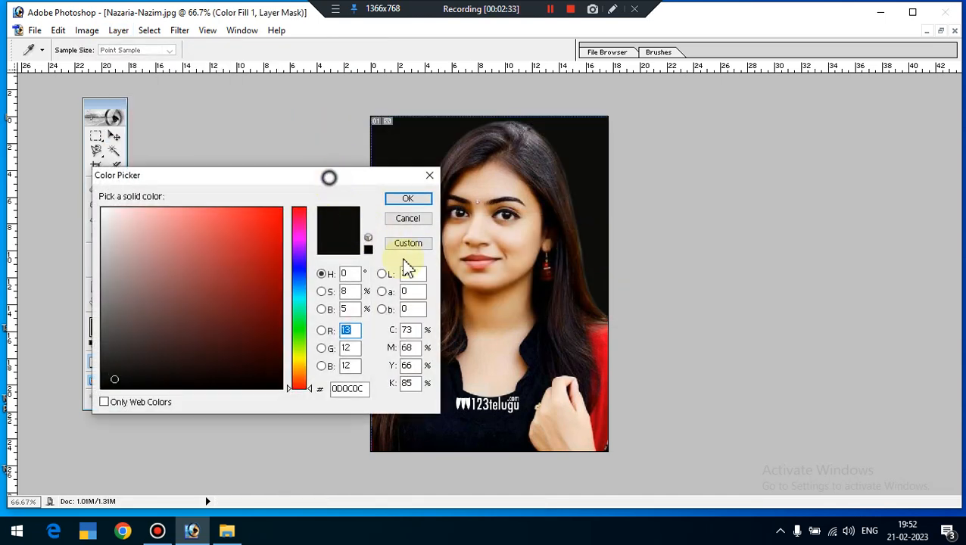
Pick a bright blue for the fill layer, with hue 216°, saturation 97% and brightness 95%.
left_click_drag(329, 178, 777, 240)
left_click(746, 342)
left_click(711, 319)
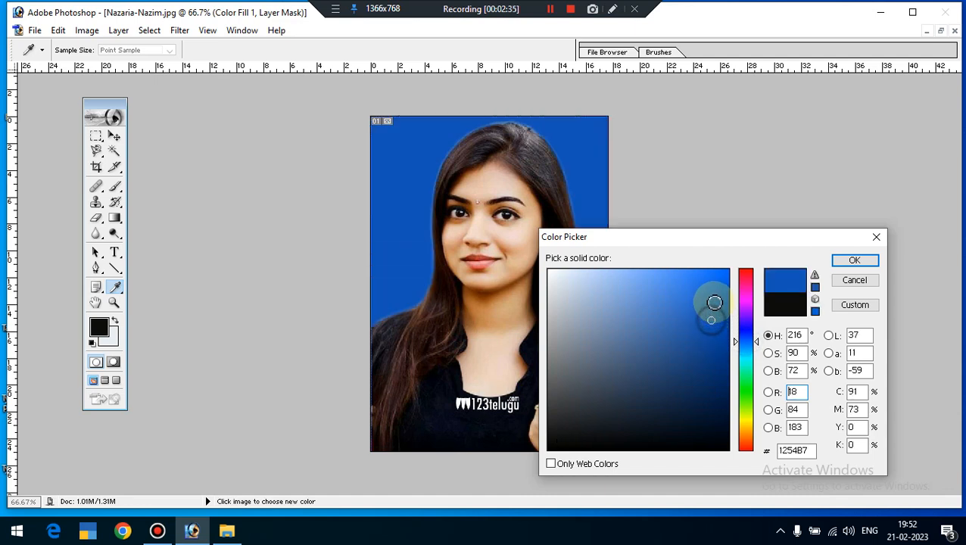
mouse_move(715, 303)
left_mouse_down()
mouse_move(711, 289)
mouse_move(674, 283)
mouse_move(711, 286)
mouse_move(714, 309)
mouse_move(724, 288)
left_mouse_up()
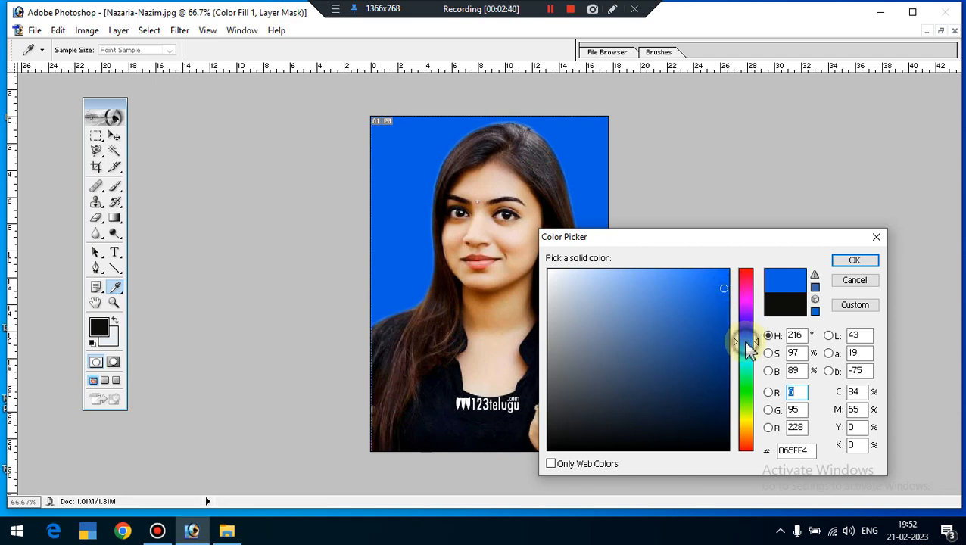
left_click_drag(745, 241, 764, 359)
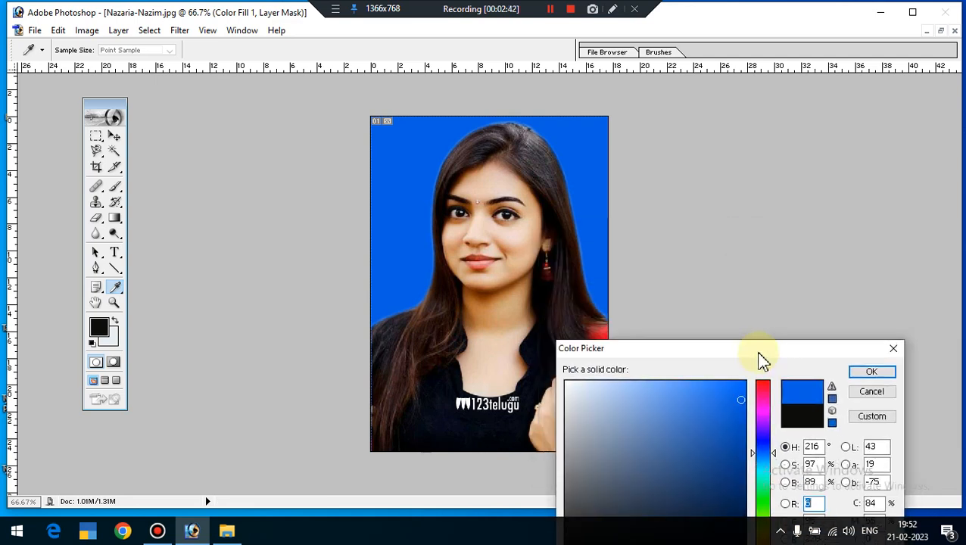
left_click_drag(728, 429, 741, 391)
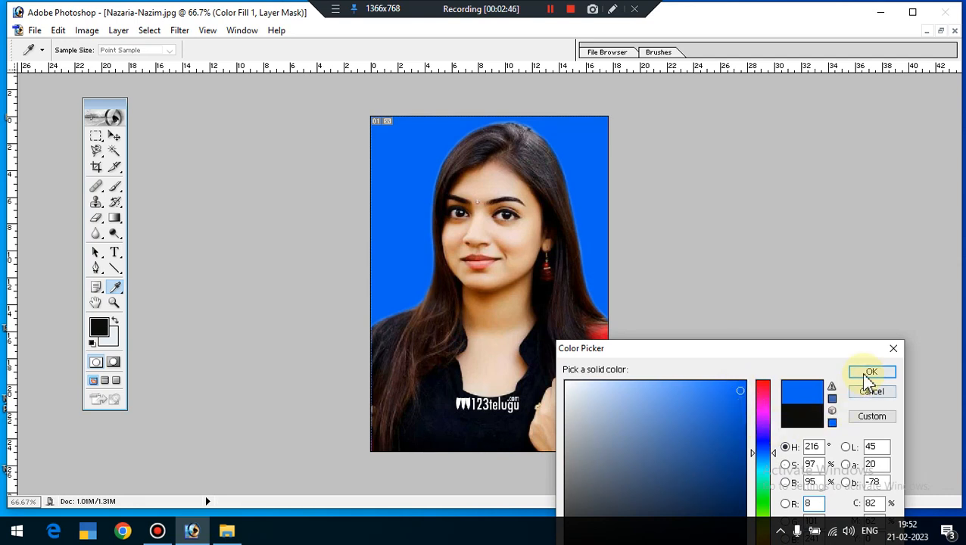
left_click(869, 373)
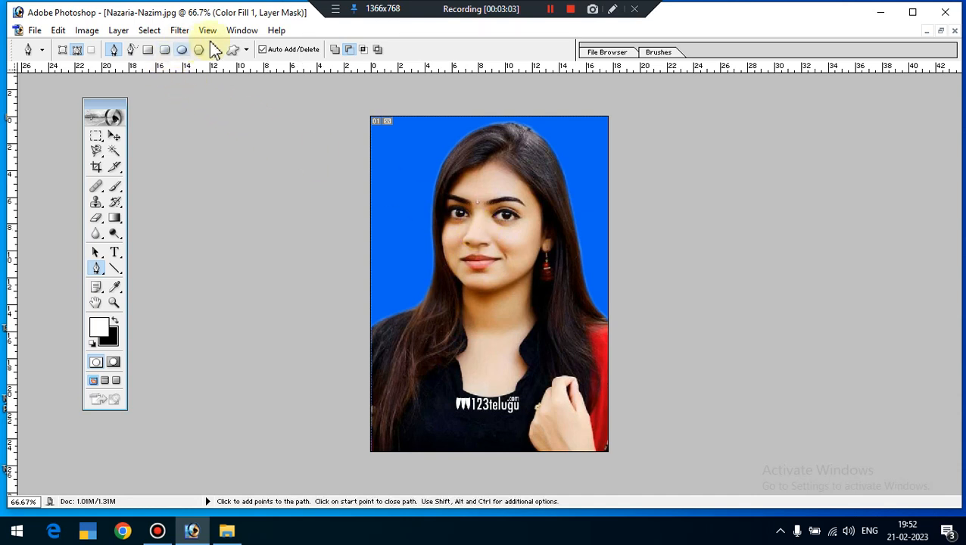
Display the Layers palette, place it beside the photo clear of the portrait, and lengthen it.
left_click(242, 30)
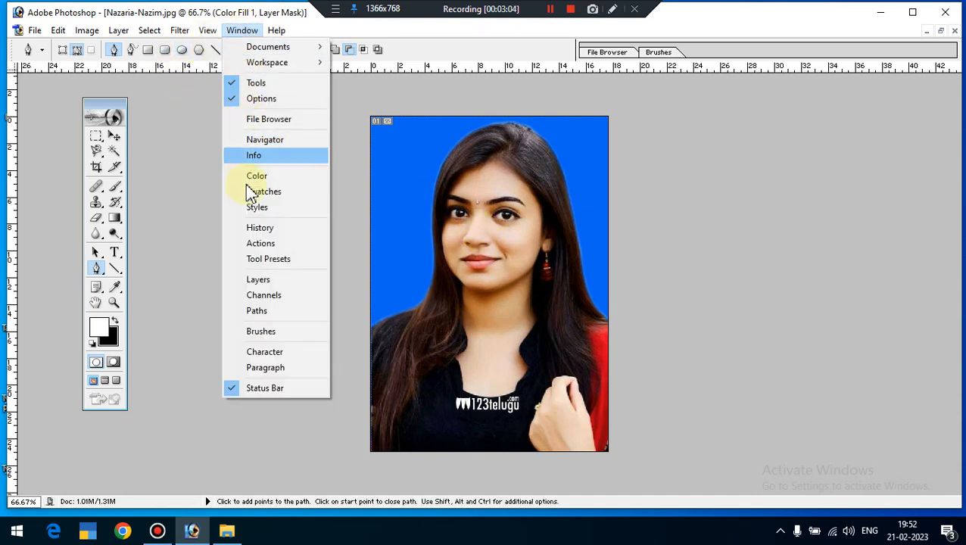
left_click(249, 280)
left_click_drag(852, 366, 808, 125)
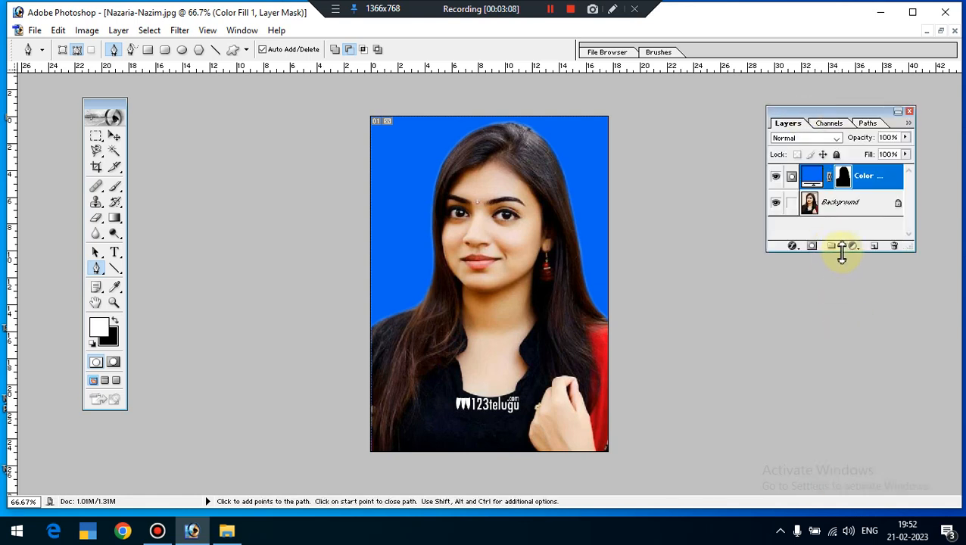
left_click_drag(841, 253, 841, 362)
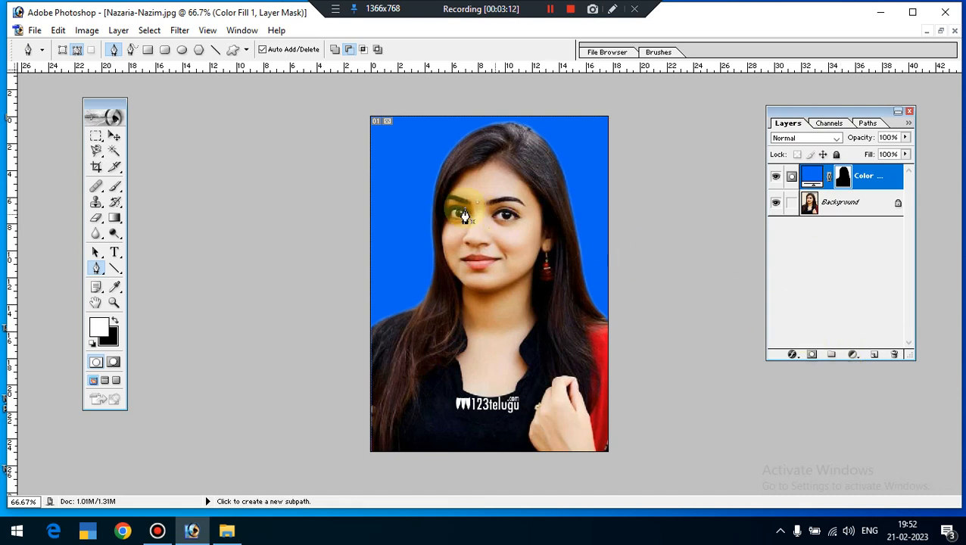
left_click(495, 228)
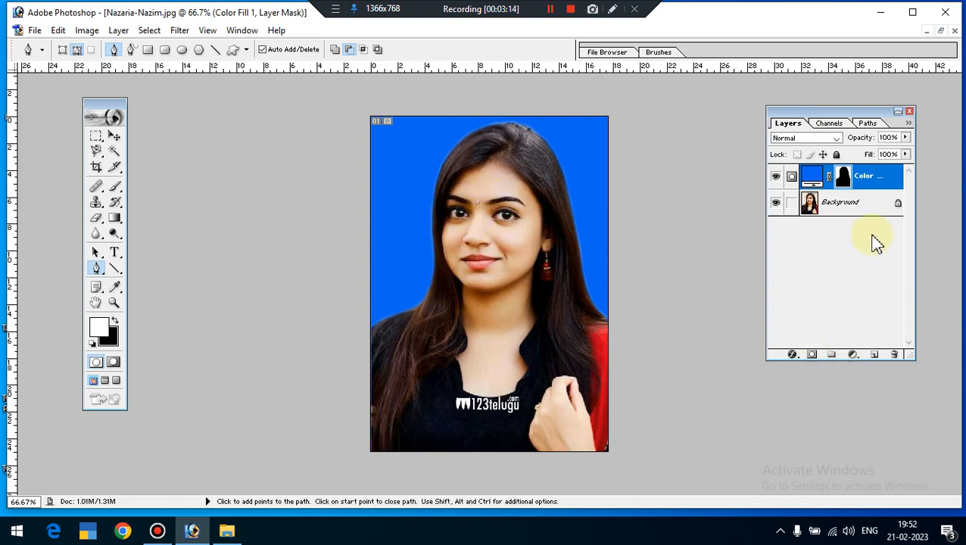
Brighten the Background layer slightly with Curves, raising the RGB midtones to input 106, output 125.
left_click(849, 214)
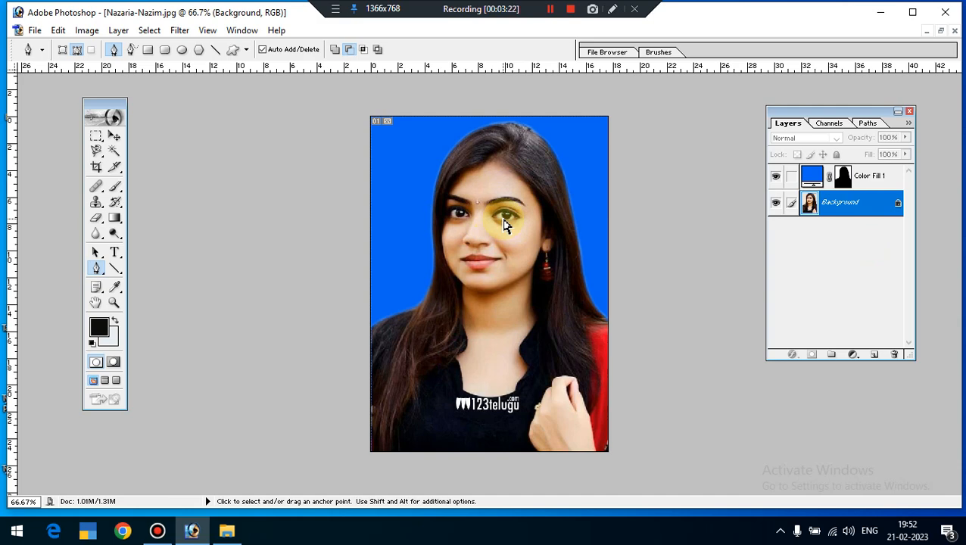
key("ctrl+m")
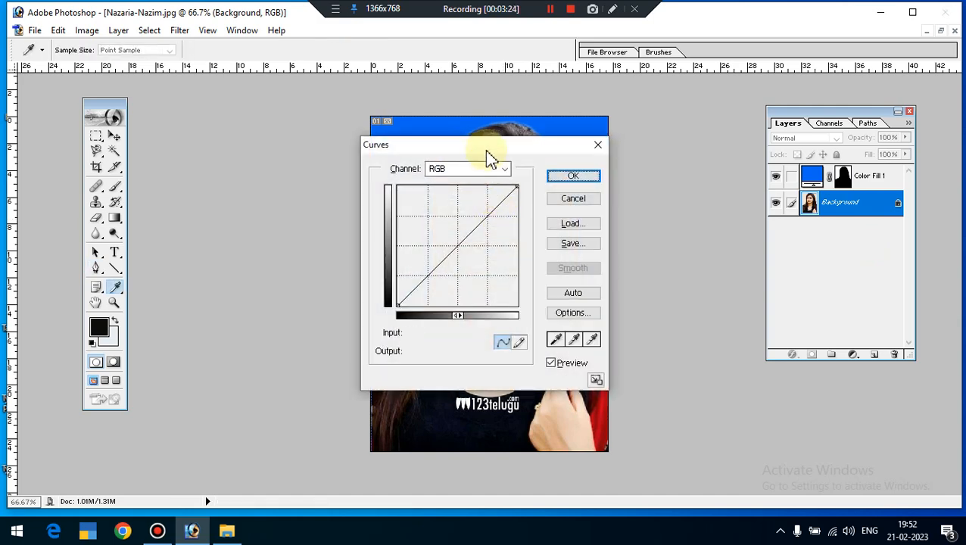
left_click_drag(489, 149, 797, 186)
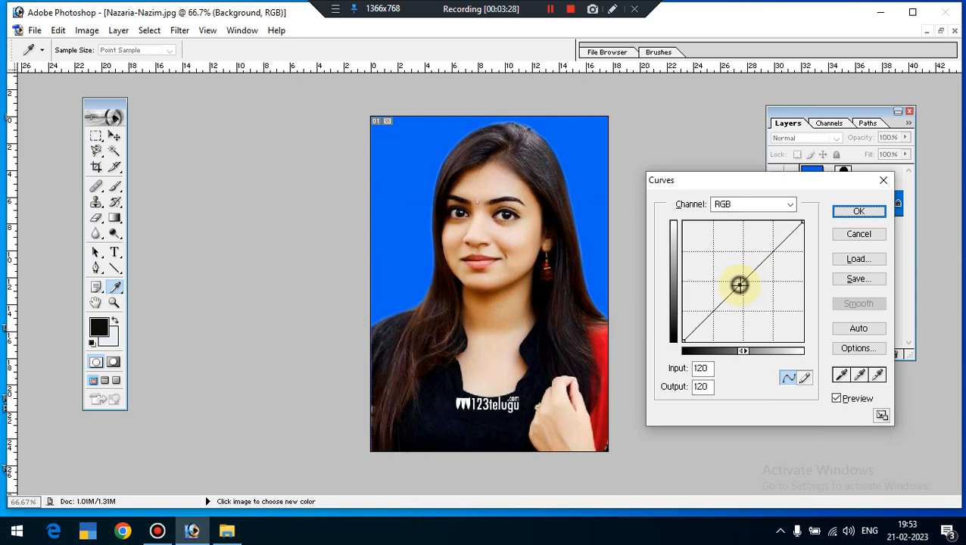
left_click_drag(740, 284, 737, 283)
left_click_drag(735, 284, 734, 283)
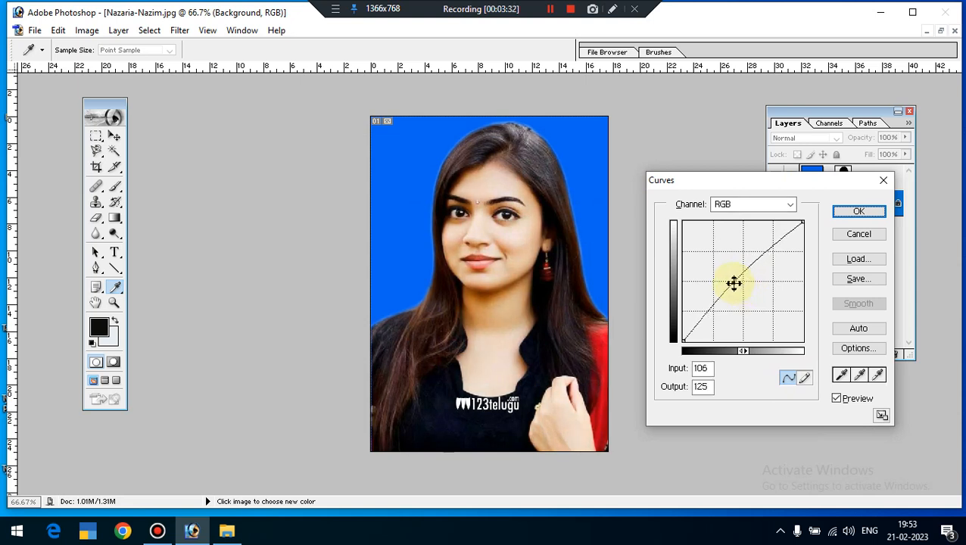
left_click(859, 211)
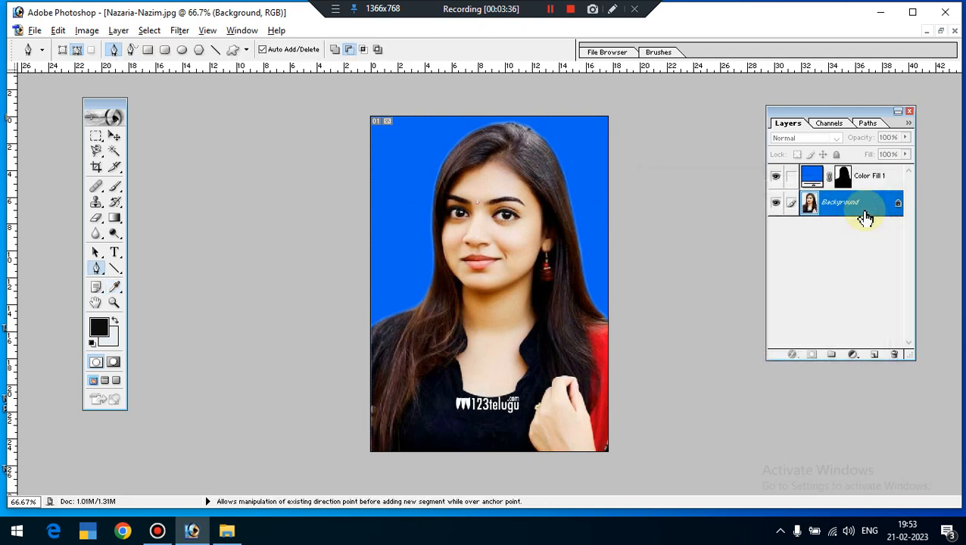
Adjust the Background layer's brightness to -3 and contrast to -10.
key("alt+i")
key("a")
key("c")
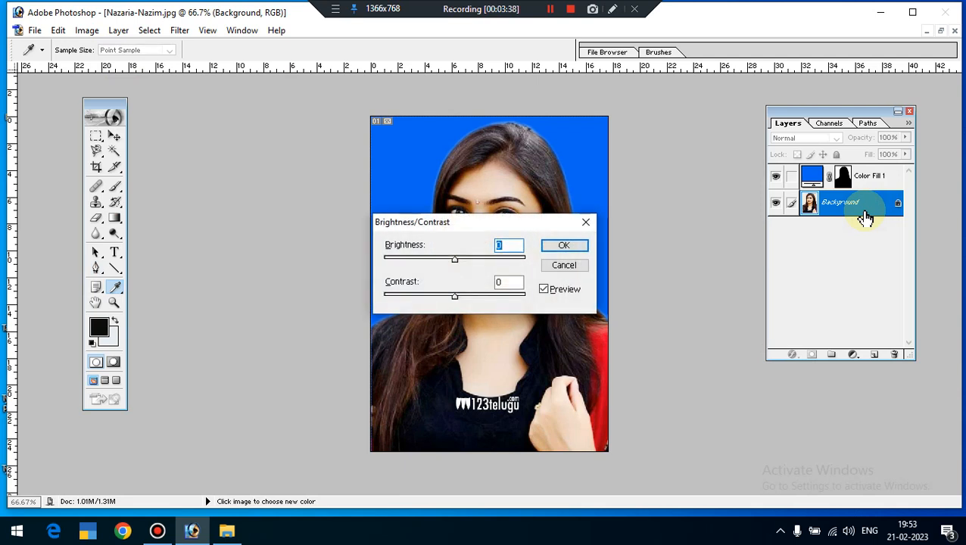
left_click_drag(485, 231, 774, 244)
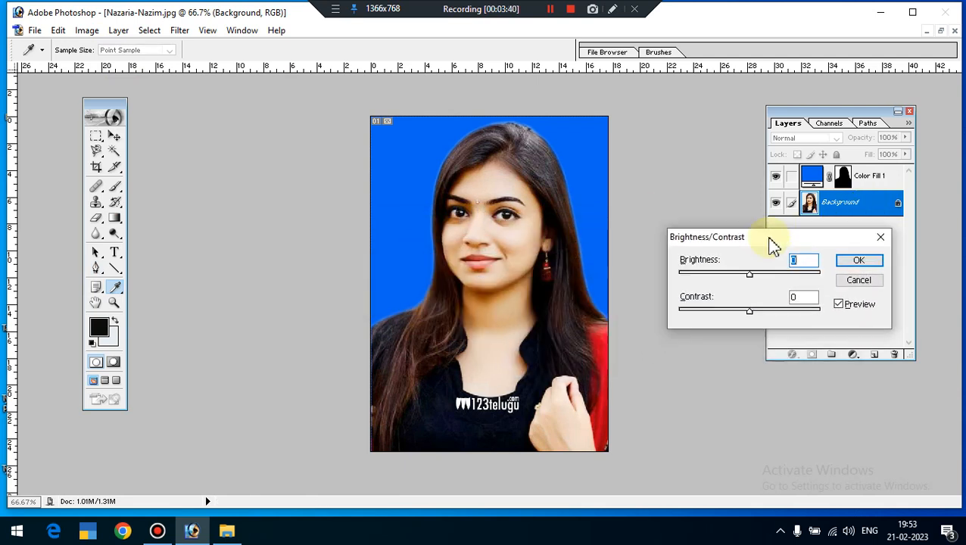
left_click_drag(750, 274, 743, 314)
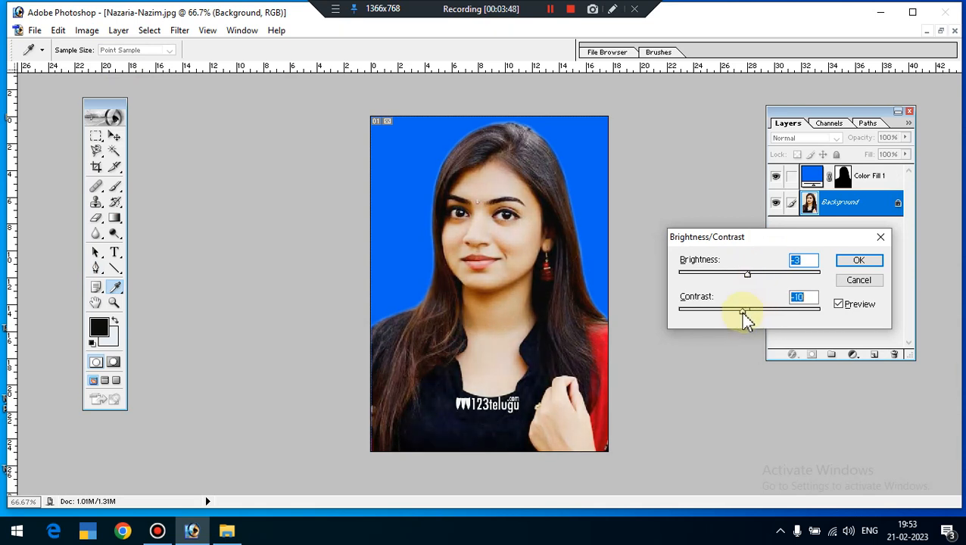
left_click(843, 260)
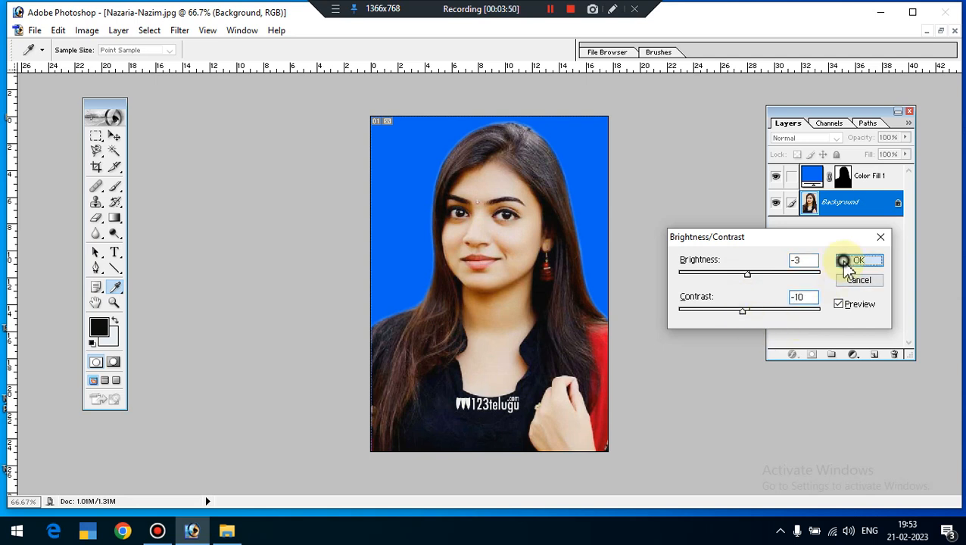
key("p")
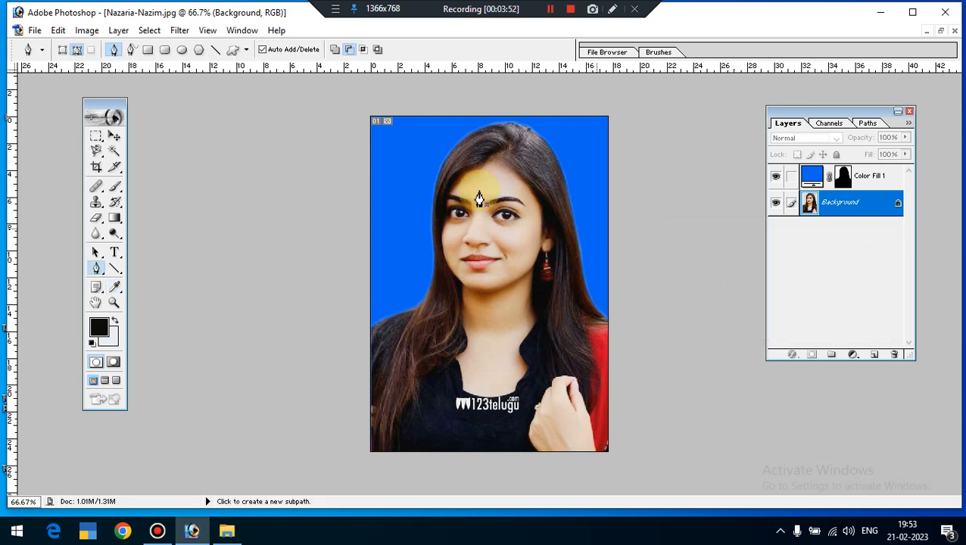
Shift the Background layer's midtones toward cyan with Color Balance, setting the cyan-red level to -10.
left_click(87, 30)
mouse_move(118, 66)
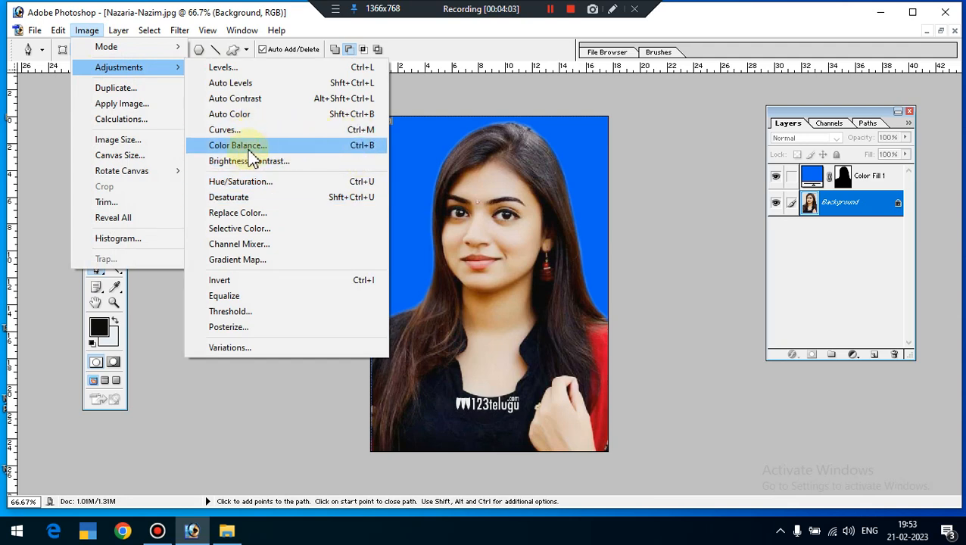
left_click(345, 146)
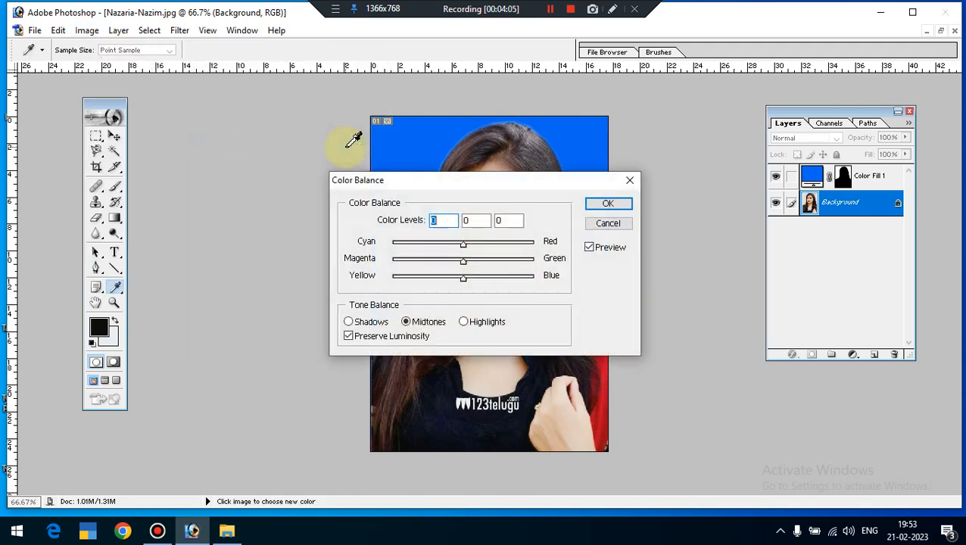
left_click_drag(480, 179, 766, 241)
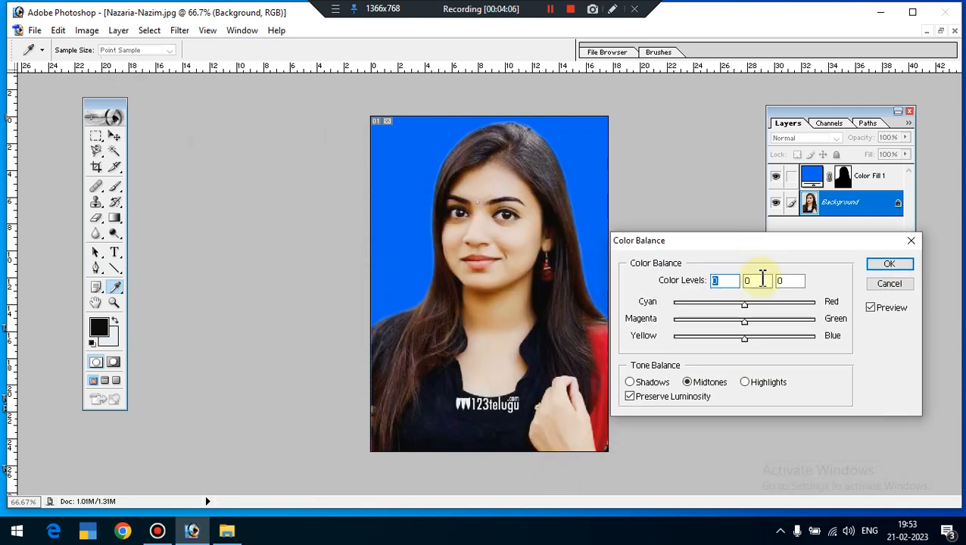
mouse_move(745, 307)
left_mouse_down()
mouse_move(759, 310)
mouse_move(741, 316)
left_mouse_up()
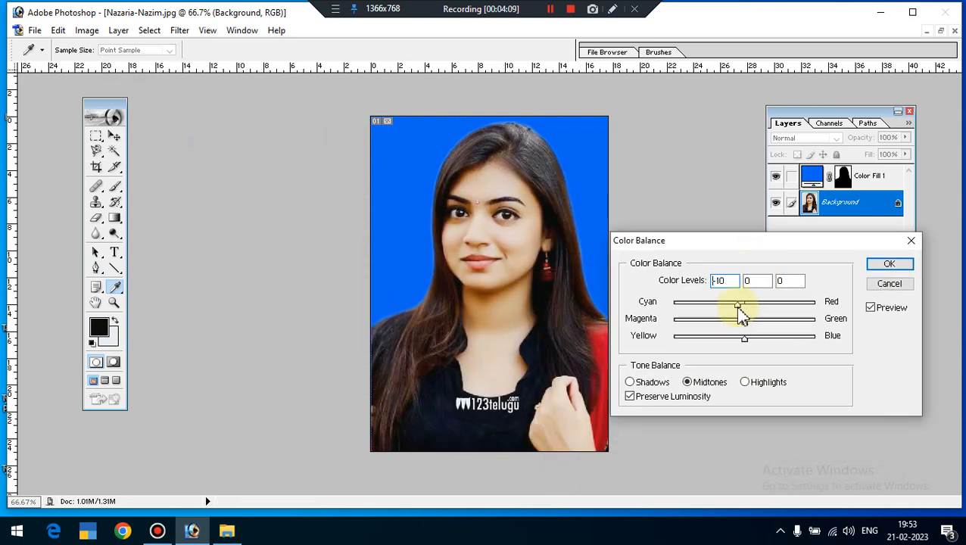
left_click(888, 265)
key("p")
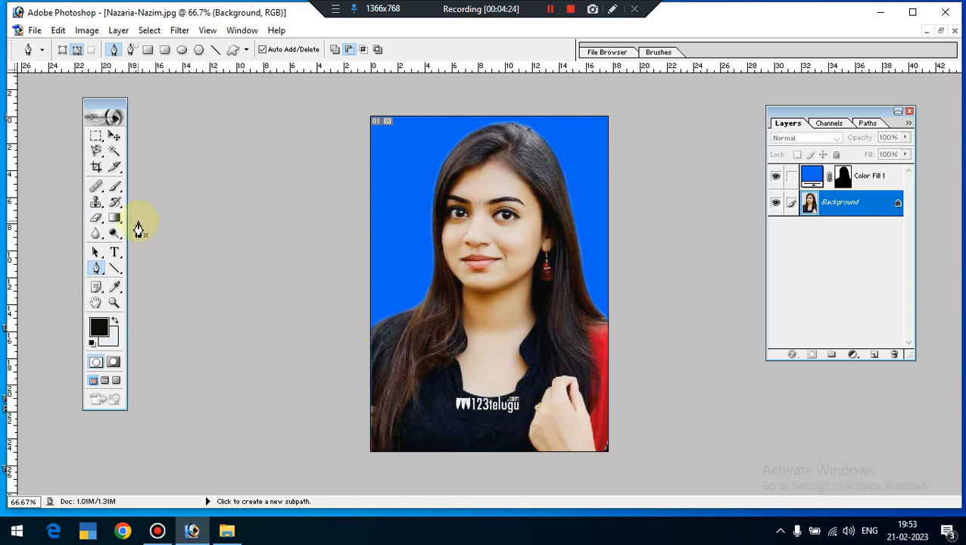
Set up the Crop tool for a width of 1.2 in, a height of 1.5 in and a resolution of 300 pixels/inch.
left_click(97, 171)
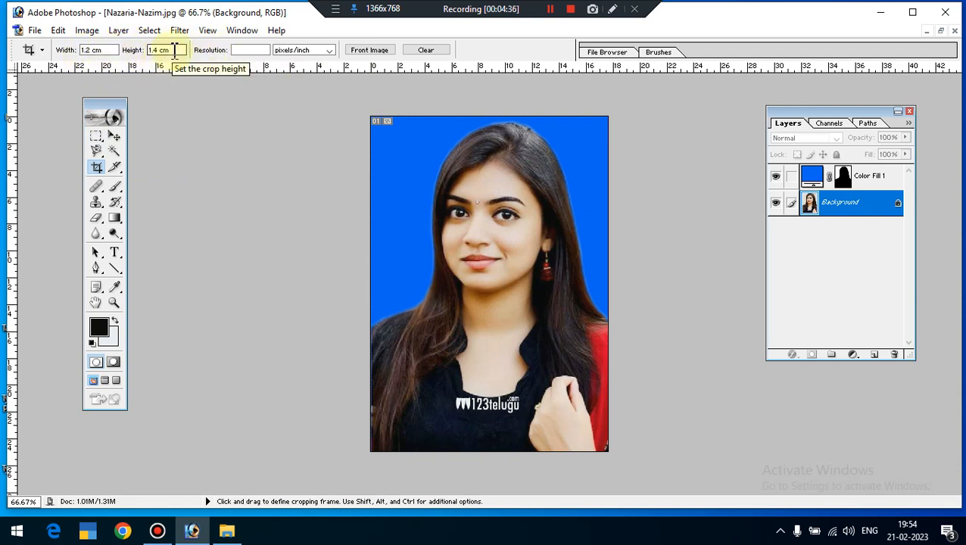
left_click(106, 50)
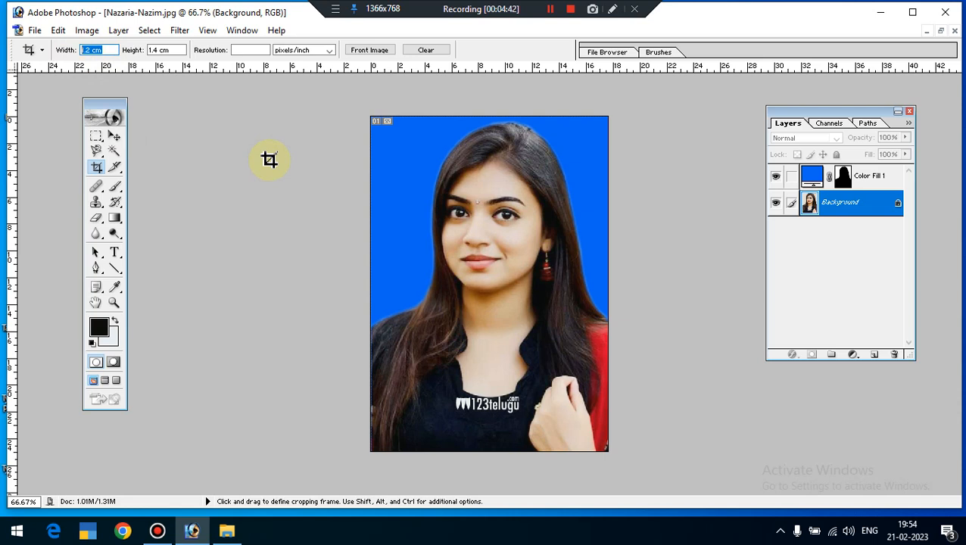
type("1.2")
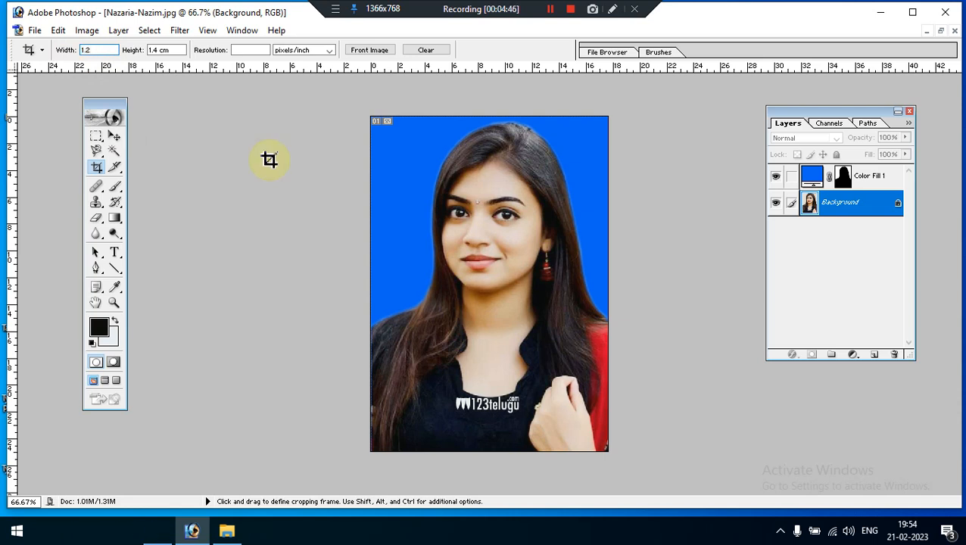
type("in")
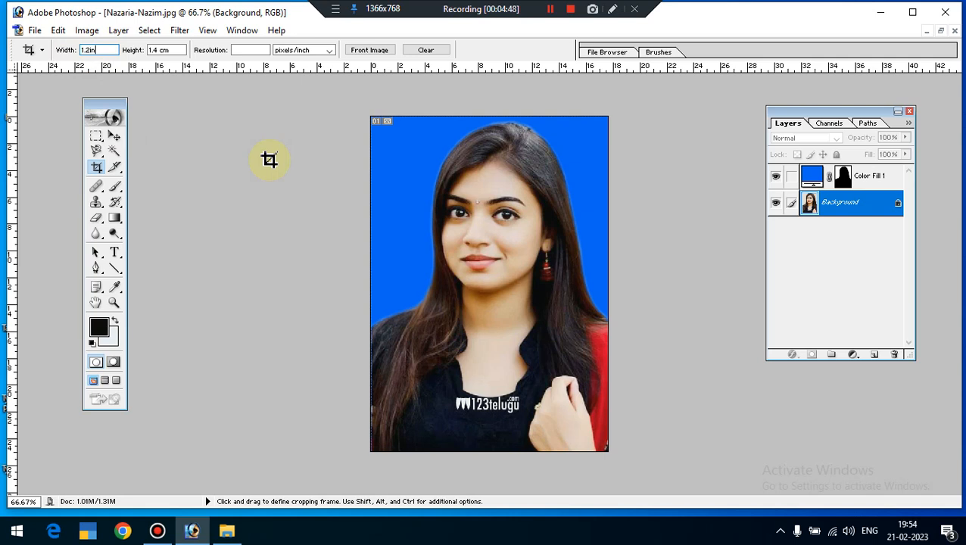
key("Tab")
type("1.5in")
left_click(248, 50)
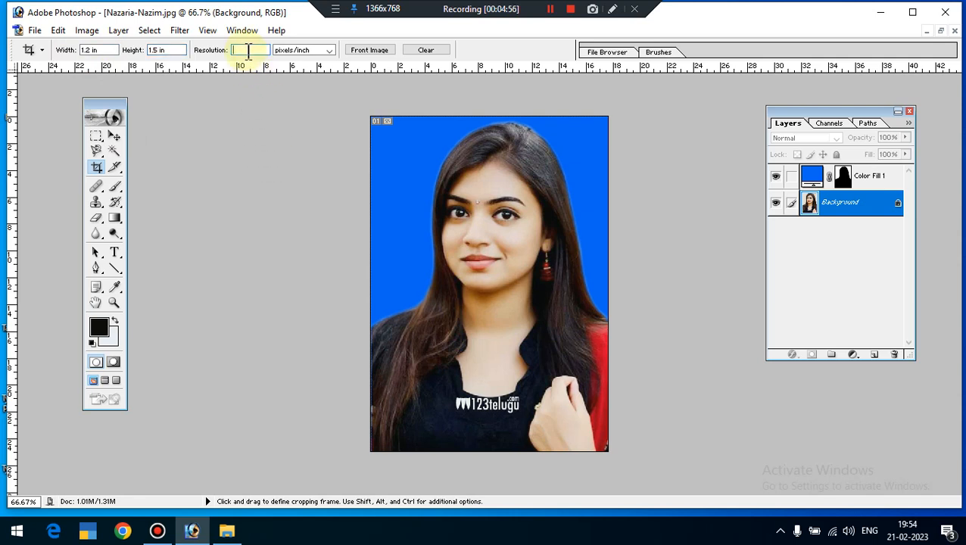
type("300")
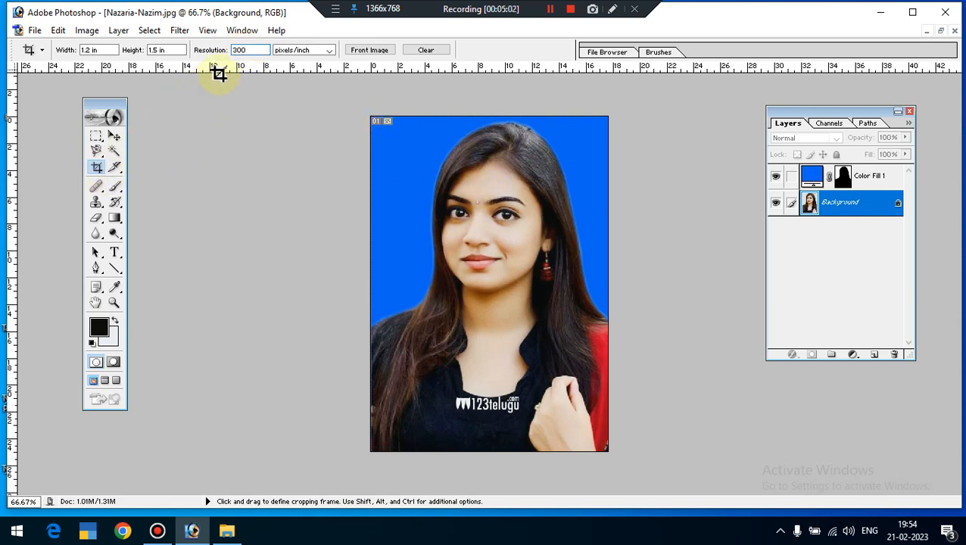
key("Return")
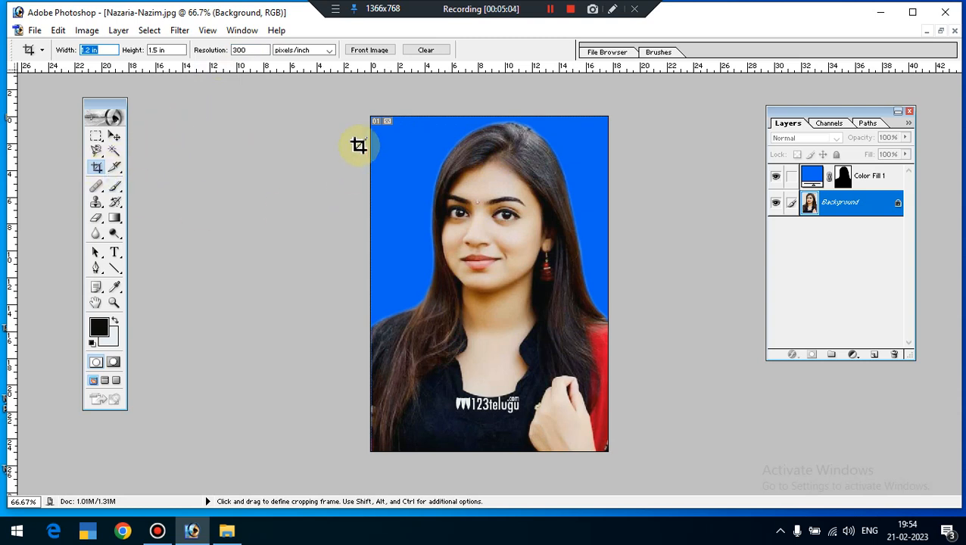
Crop the portrait to the preset 1.2 × 1.5 in frame, from just above the head to the upper chest, centred around the woman.
left_click_drag(385, 117, 598, 460)
left_click_drag(544, 325, 541, 333)
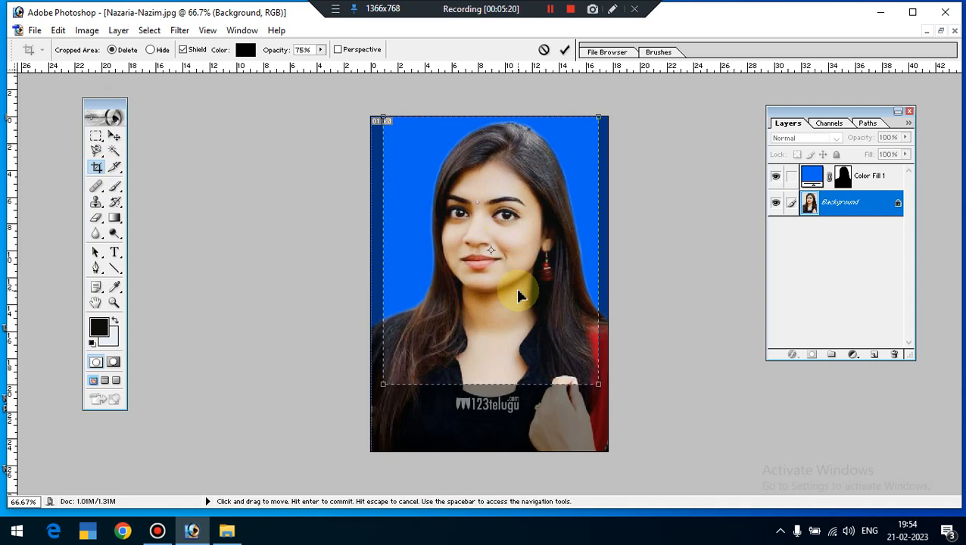
left_click_drag(518, 295, 530, 297)
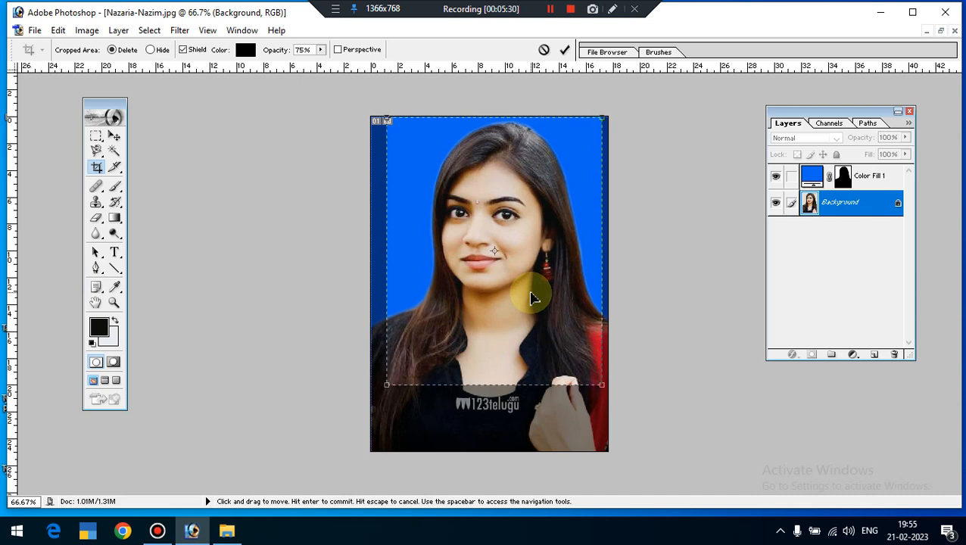
key("Return")
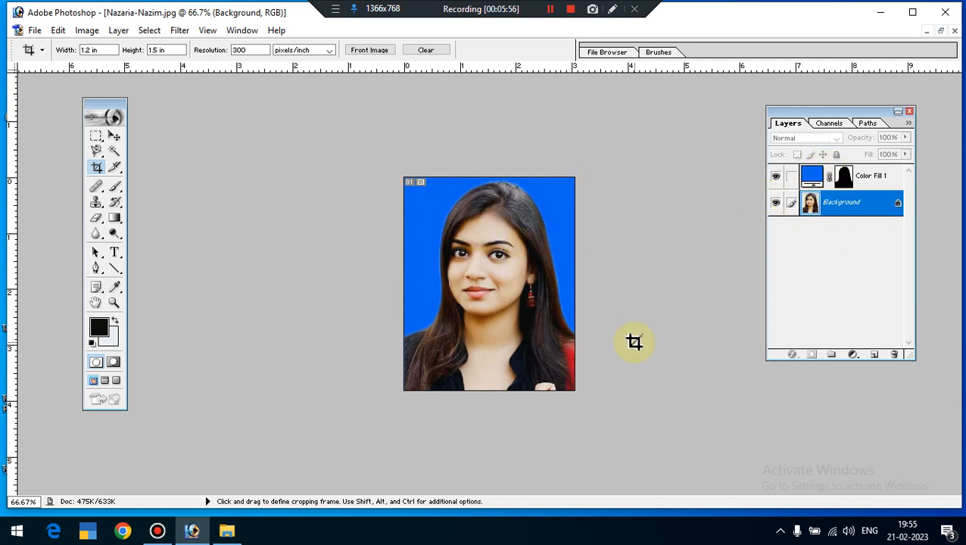
Select the whole canvas and merge the visible Color Fill 1 and Background layers into one.
key("ctrl+a")
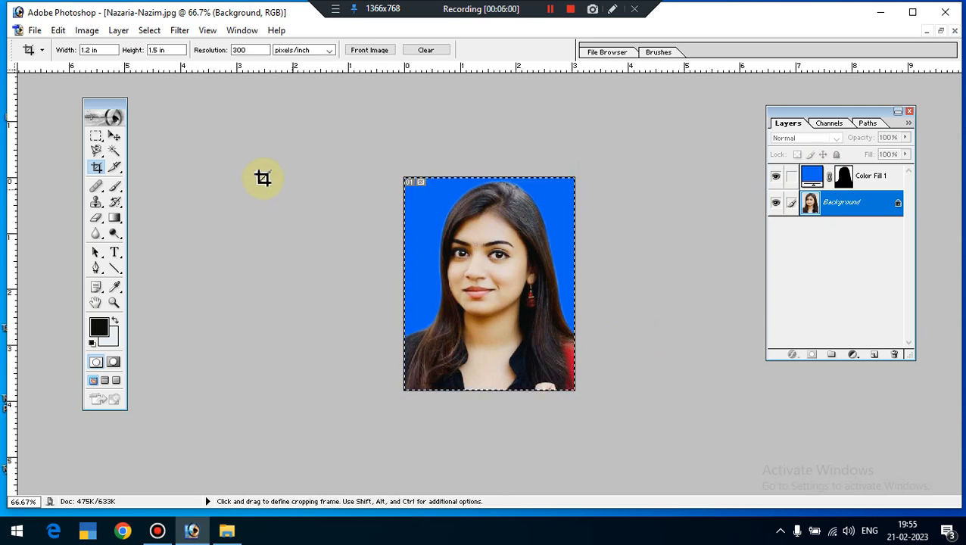
left_click(85, 32)
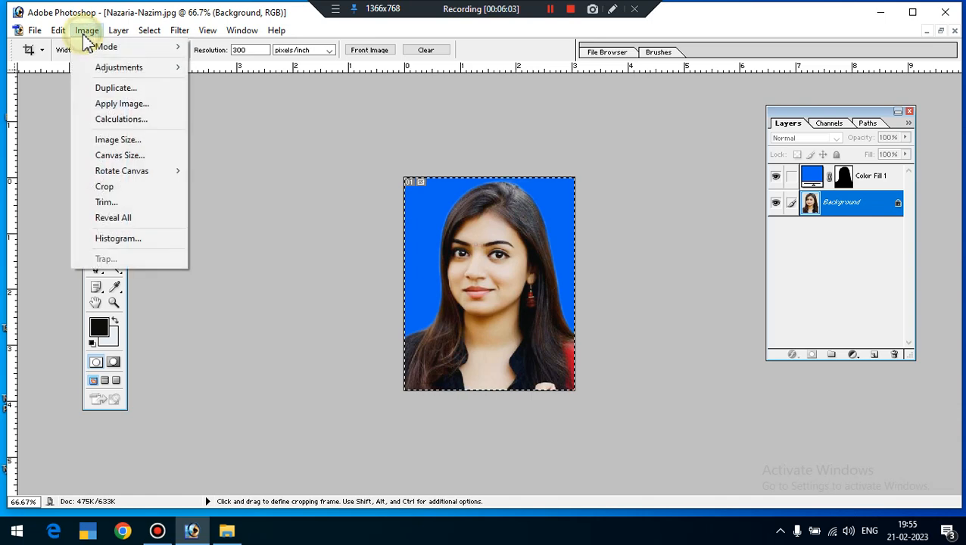
mouse_move(61, 31)
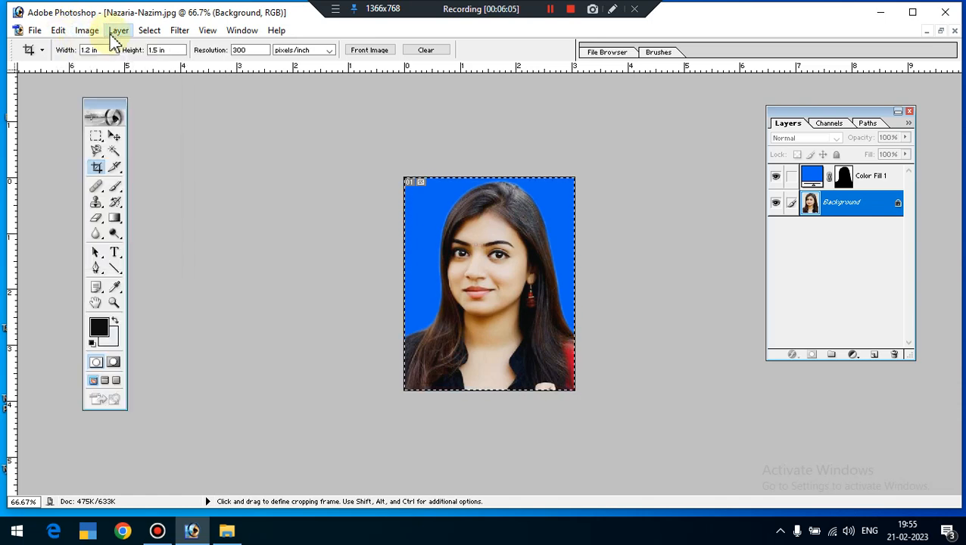
mouse_move(119, 32)
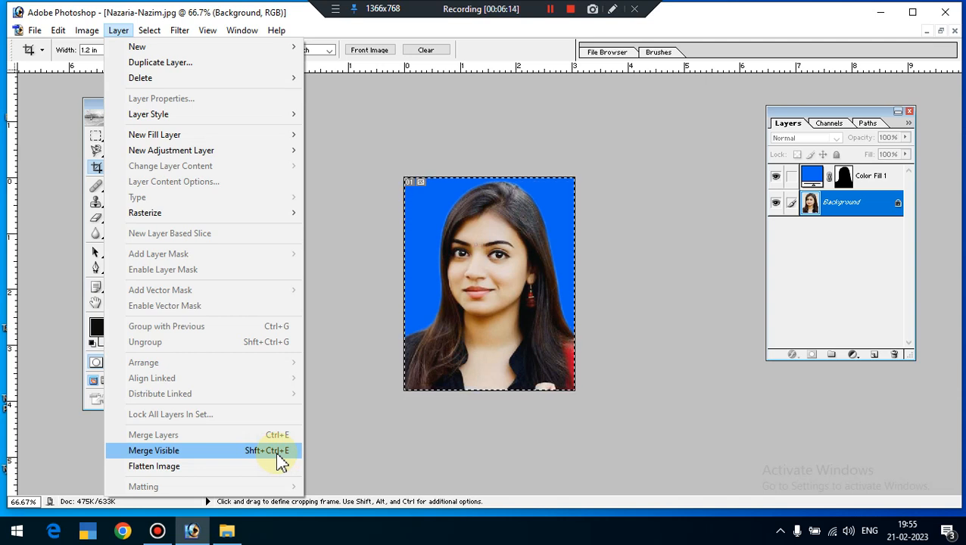
left_click(425, 443)
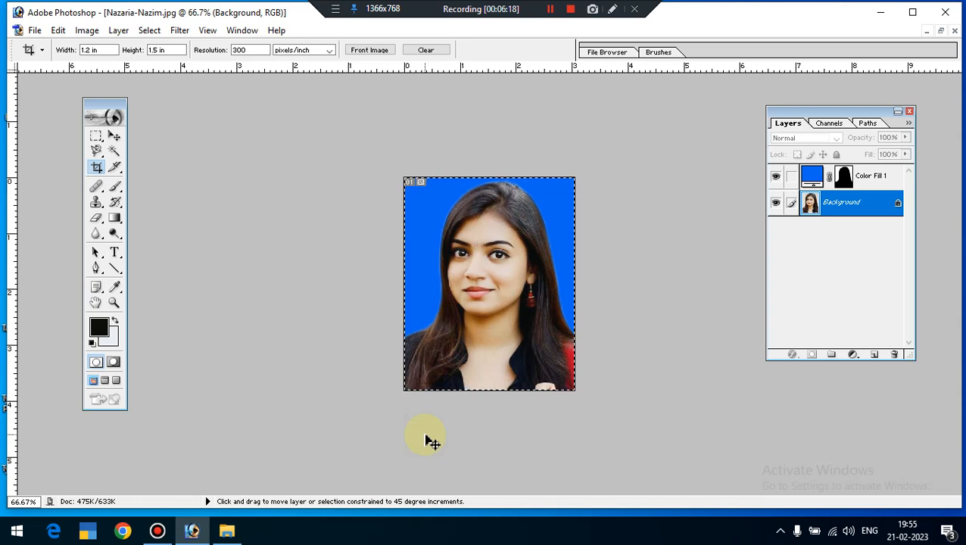
key("ctrl+shift+e")
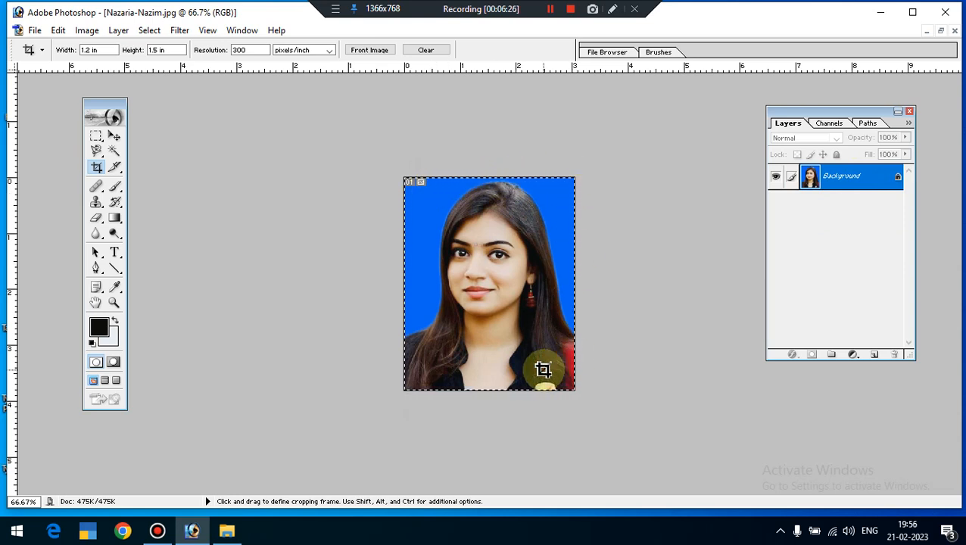
Stroke the selected photo's edge with a 3 px black line on the inside at 100% opacity, and deselect it.
right_click(466, 241)
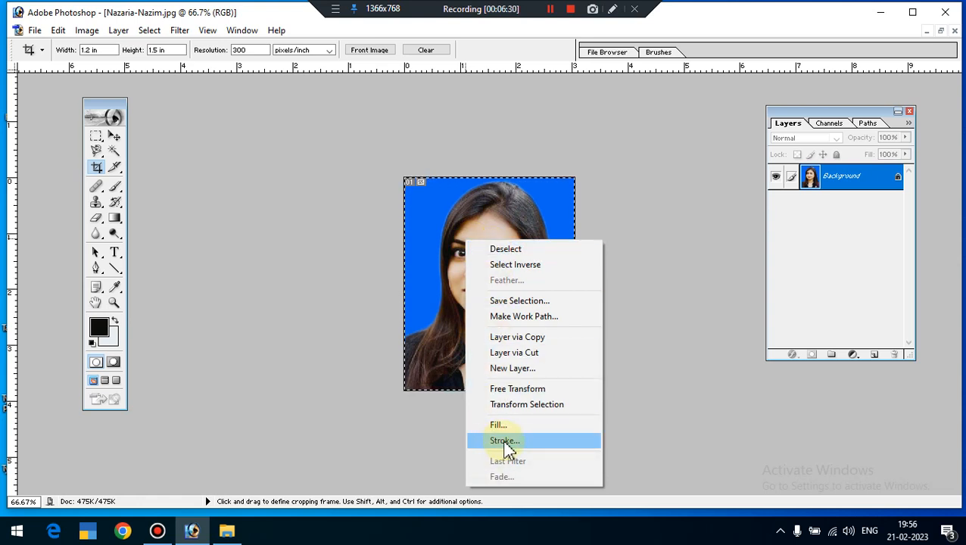
left_click(60, 33)
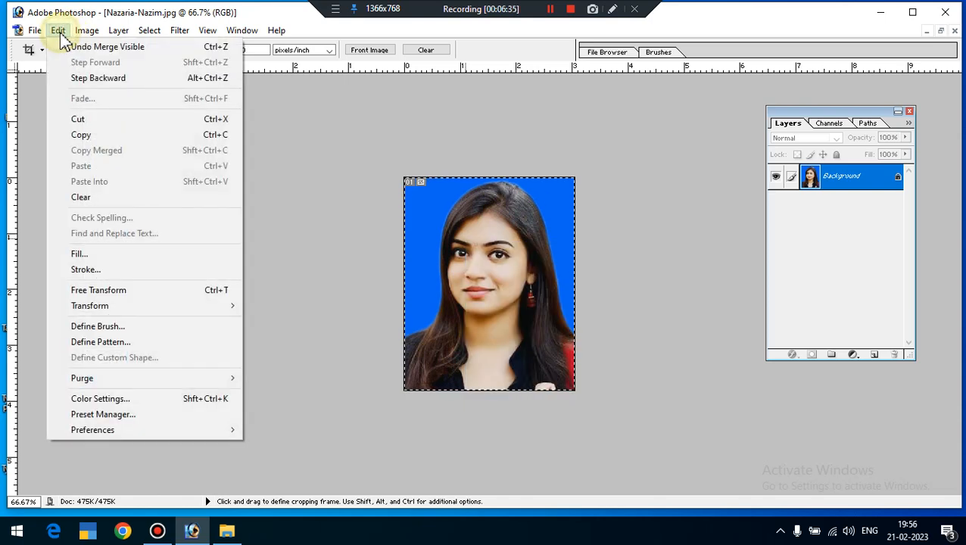
left_click(81, 269)
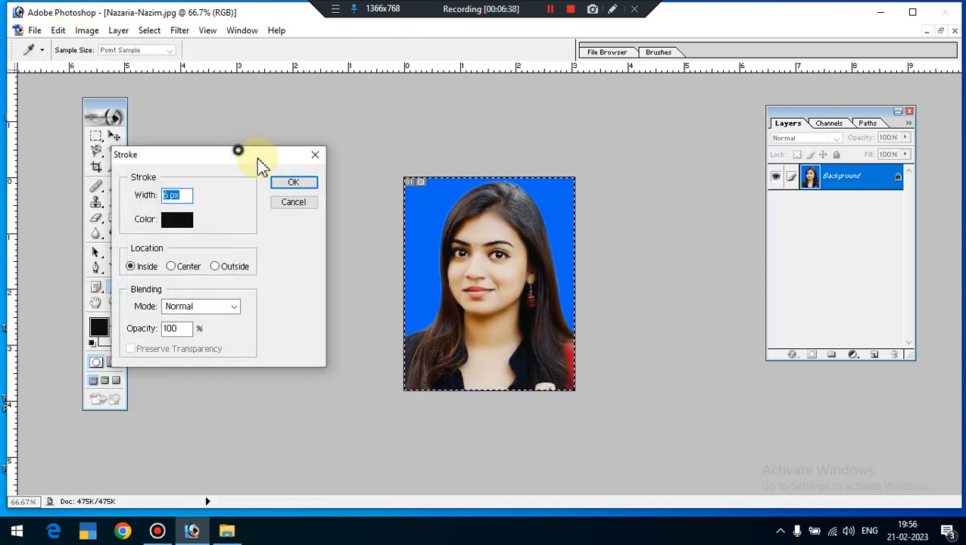
left_click_drag(257, 158, 302, 121)
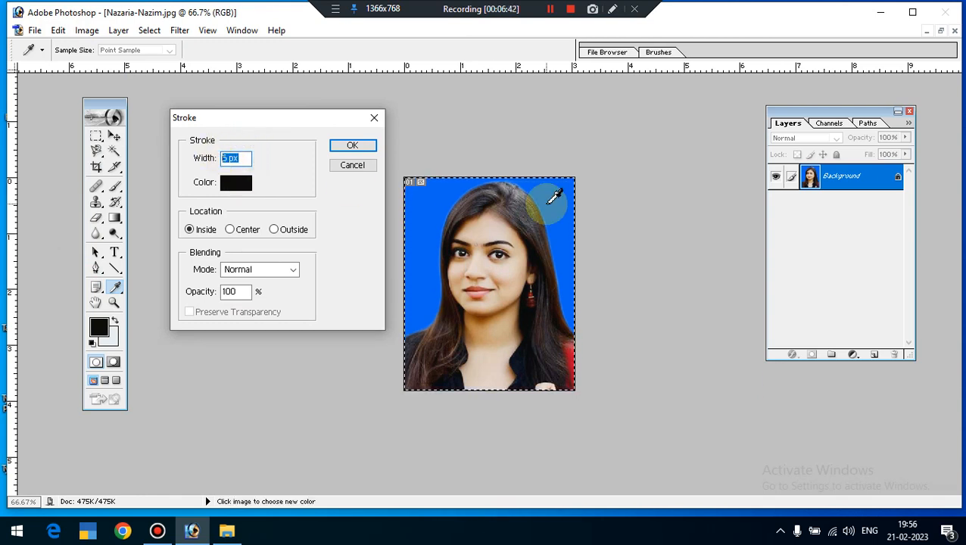
type("3")
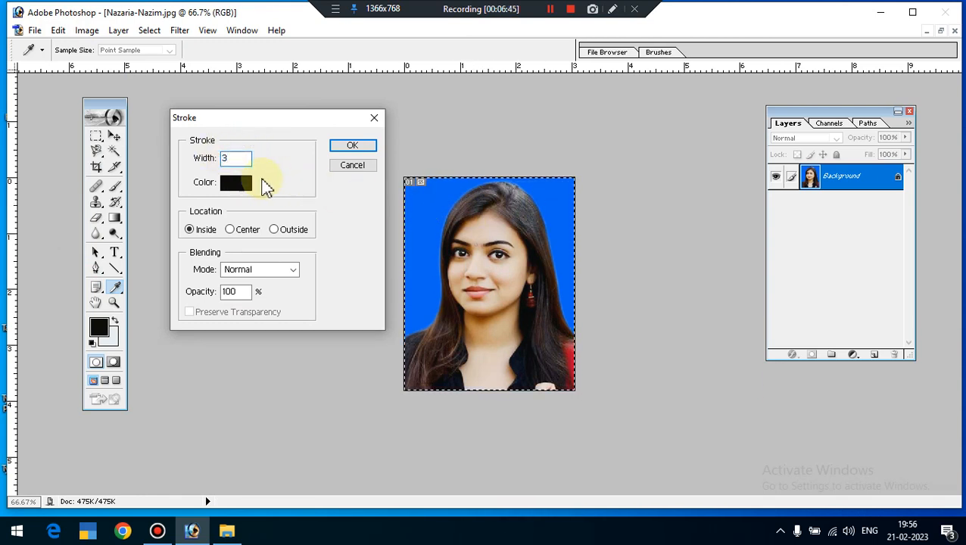
left_click(346, 146)
key("c")
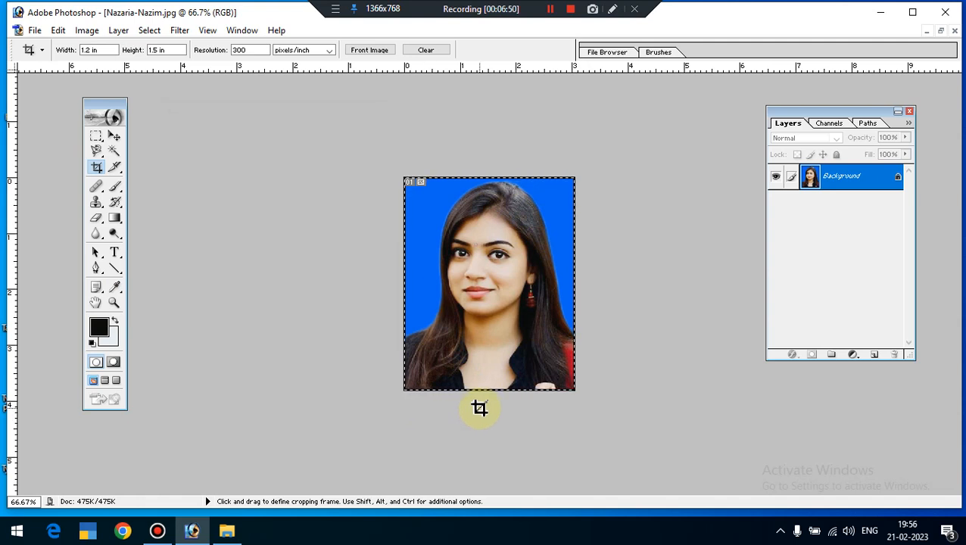
key("ctrl+d")
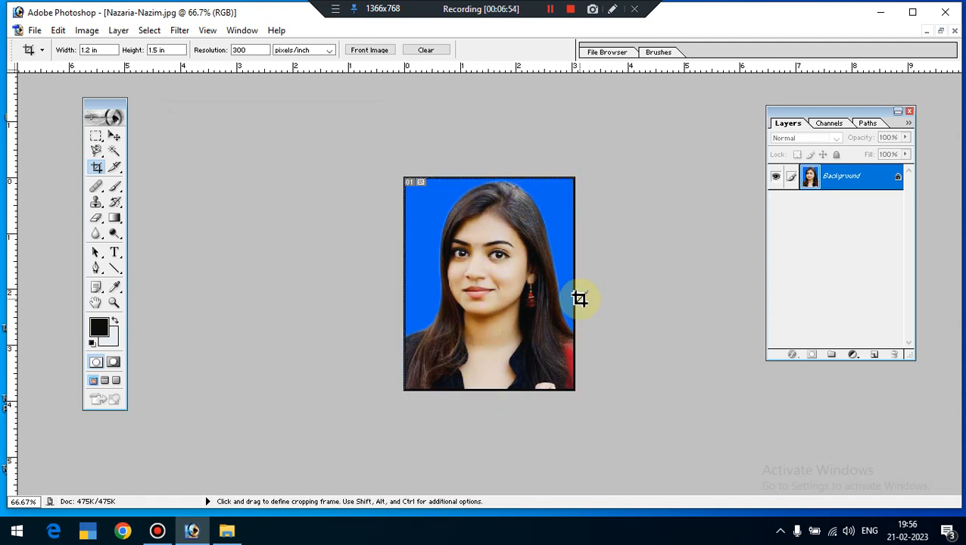
Create a new A4 document, 210 × 297 mm at 300 pixels/inch, in RGB Color with white contents.
left_click(913, 12)
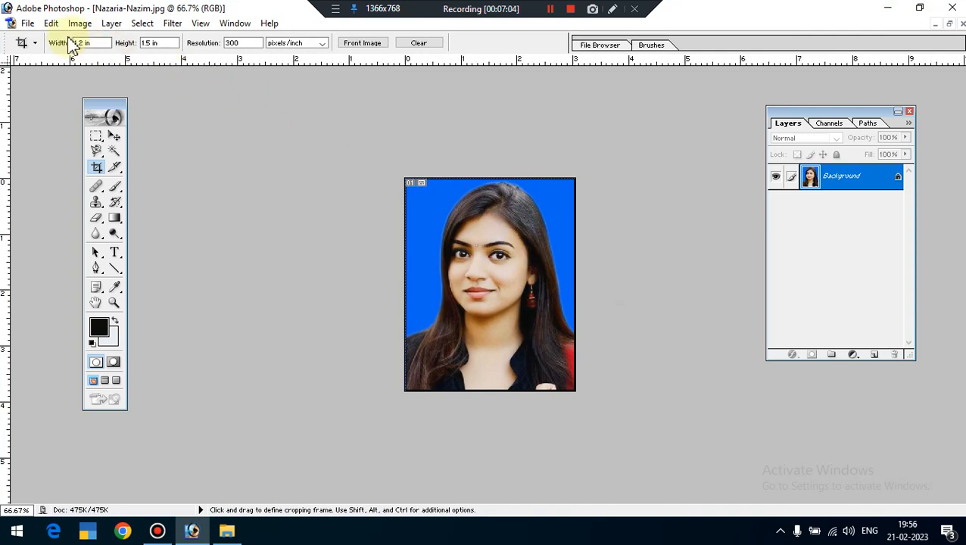
left_click(27, 24)
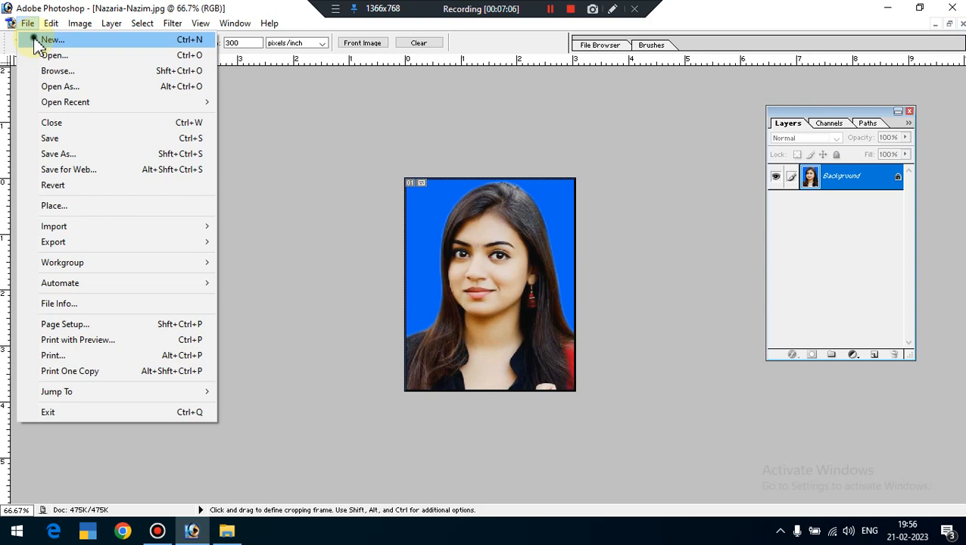
left_click(35, 41)
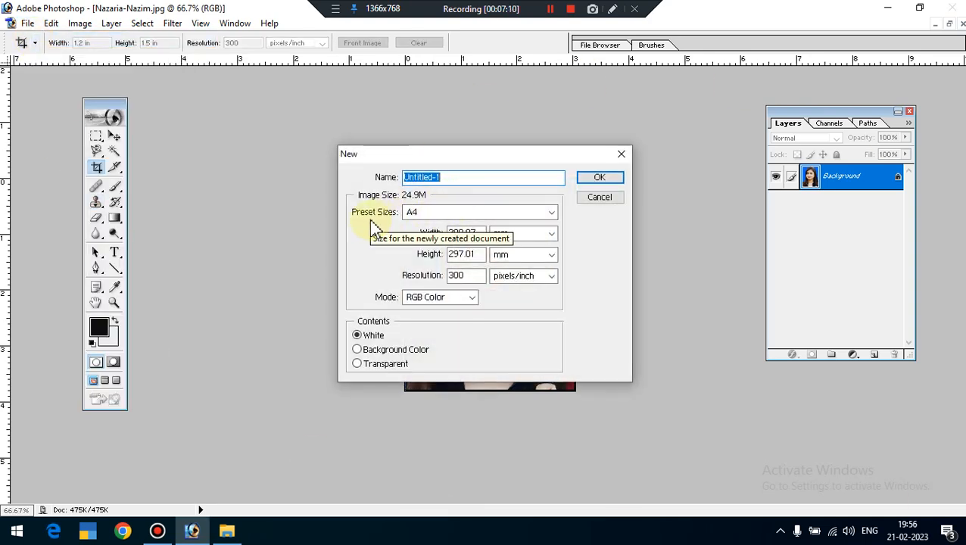
left_click(546, 213)
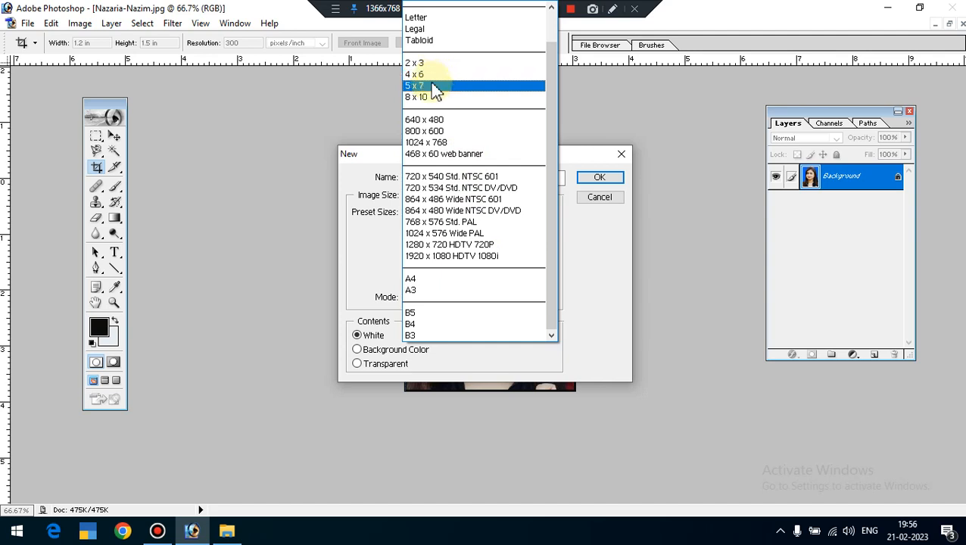
left_click(429, 281)
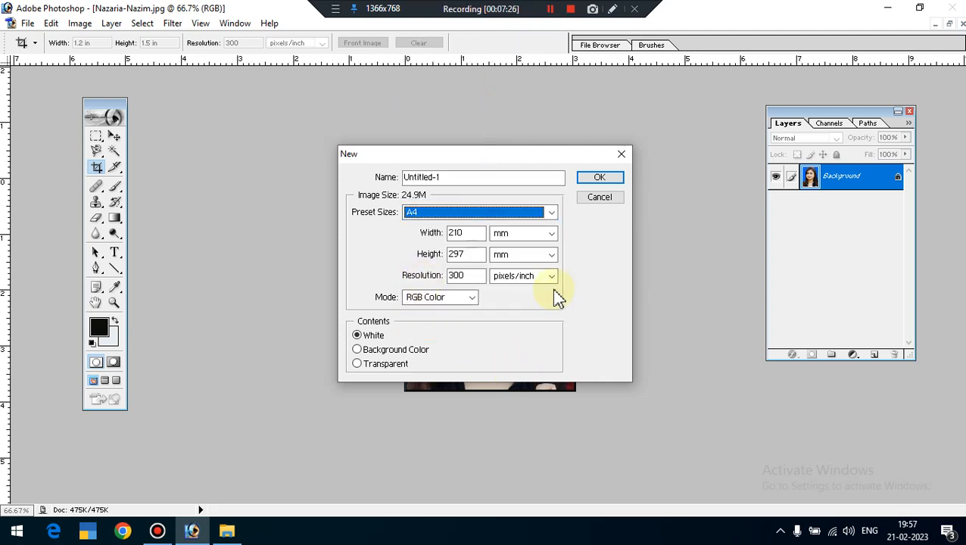
left_click(595, 179)
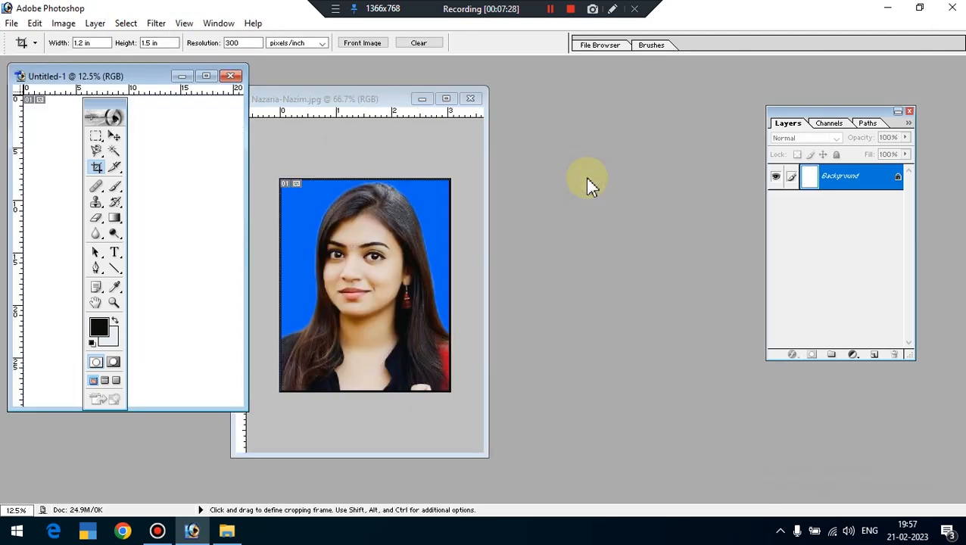
Place the two documents side by side and copy the bordered portrait onto the blank A4 page with the Move tool.
left_click_drag(134, 81, 657, 103)
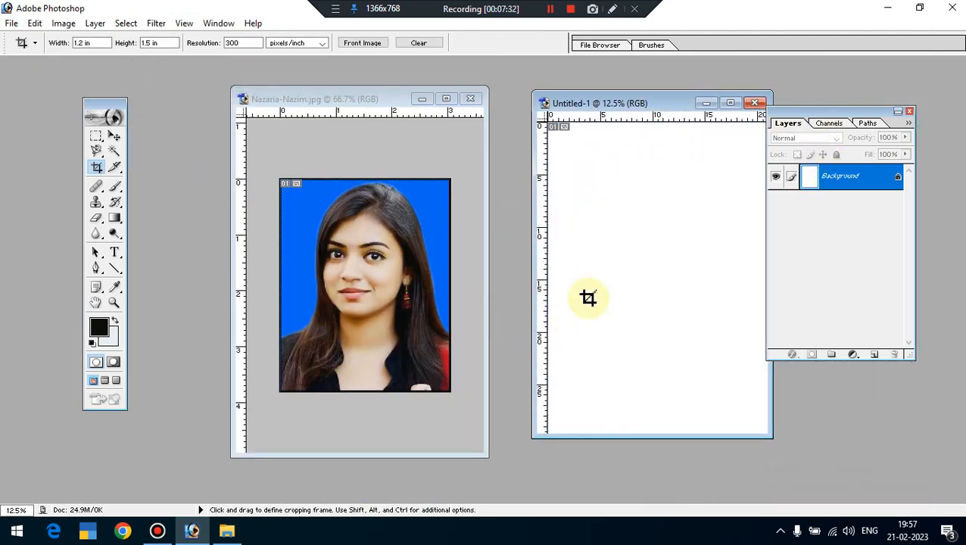
left_click(114, 137)
left_click(358, 260)
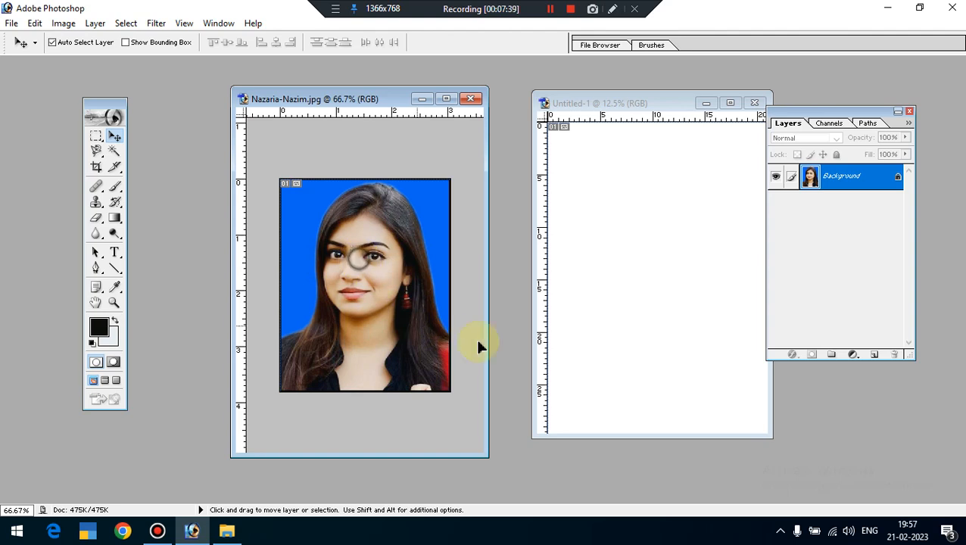
left_click_drag(478, 347, 605, 235)
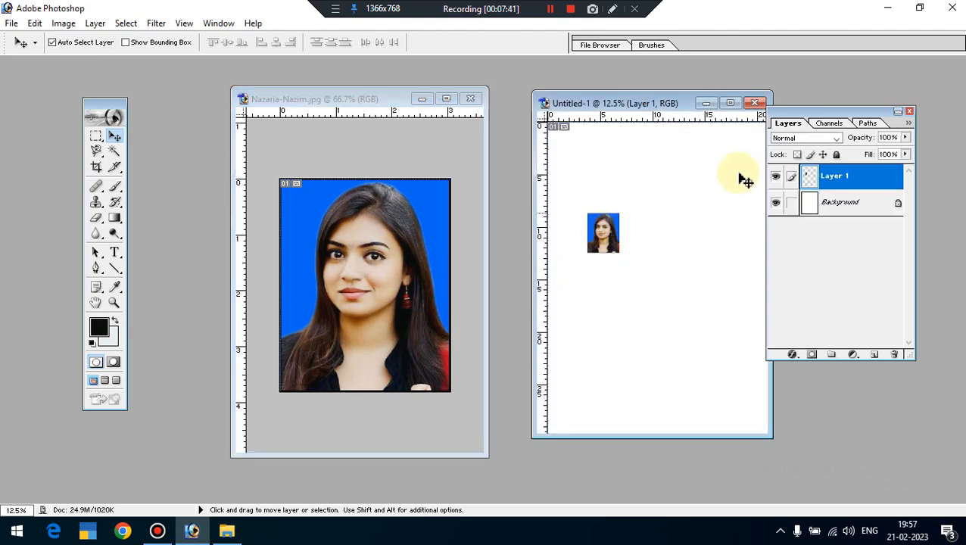
Maximize the A4 document and move the portrait to about 1.3 cm from the page's left edge and 1.2 cm from its top.
left_click(730, 103)
left_click_drag(447, 256, 450, 203)
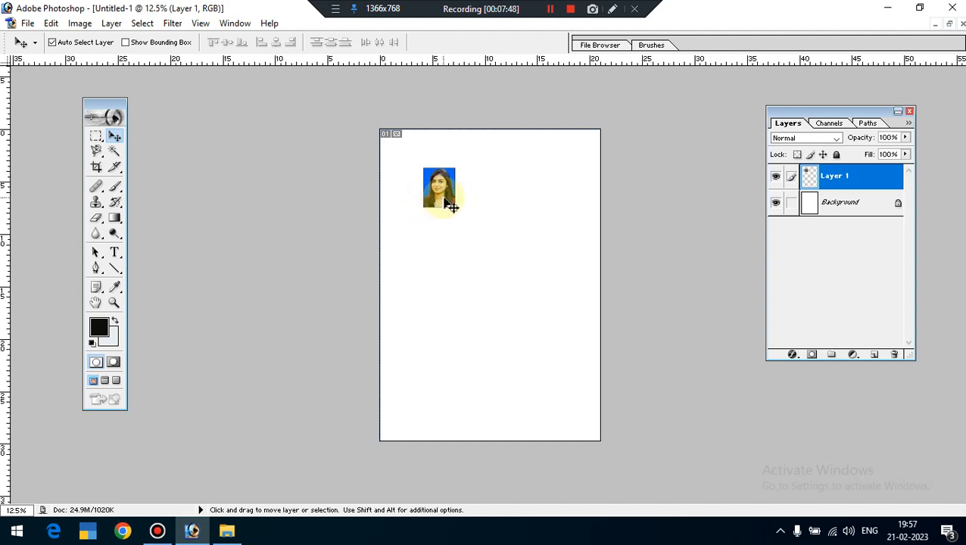
left_click_drag(451, 206, 423, 181)
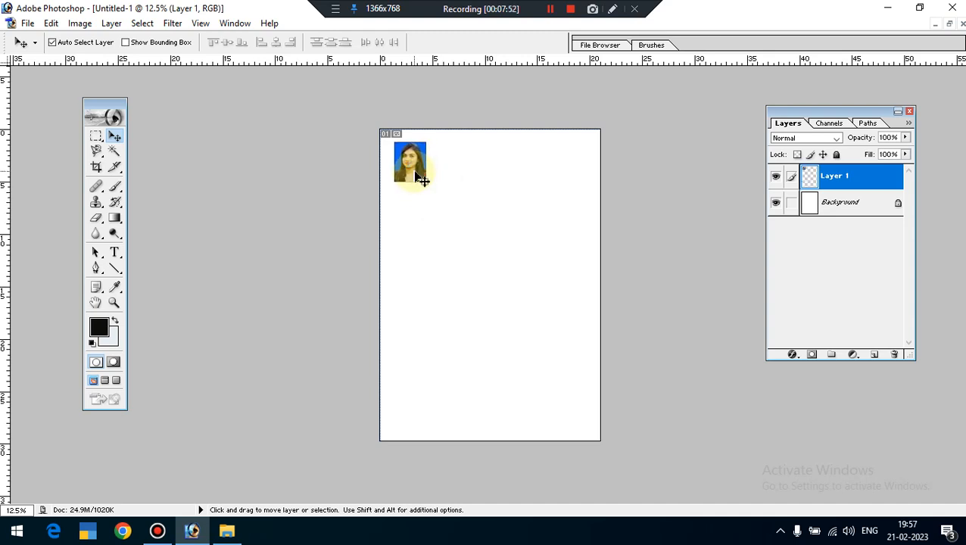
Move the portrait closer to the page corner, about 0.6 cm from the left edge and 0.4 cm from the top, and clear the palettes aside.
key("ctrl+plus")
key("ctrl+plus")
key("ctrl+plus")
key("ctrl+plus")
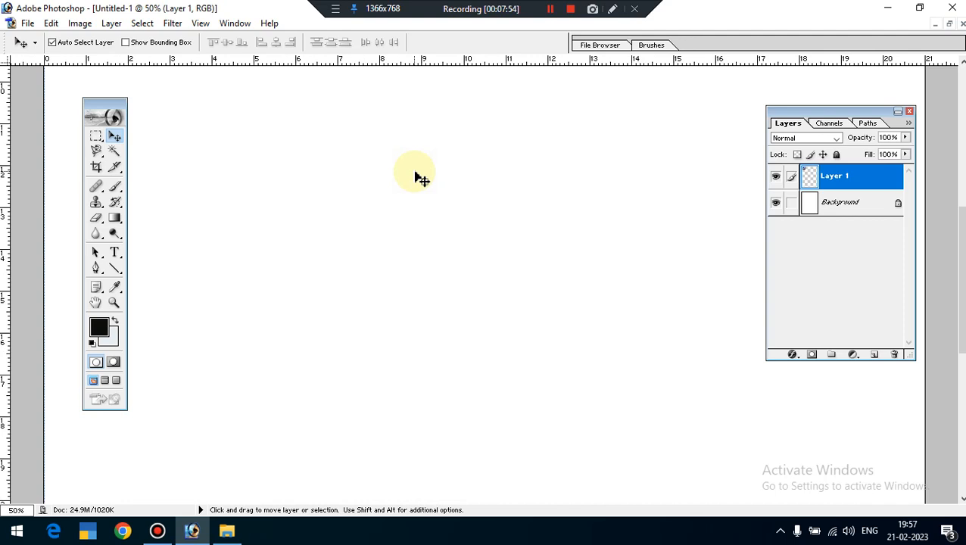
left_click(96, 302)
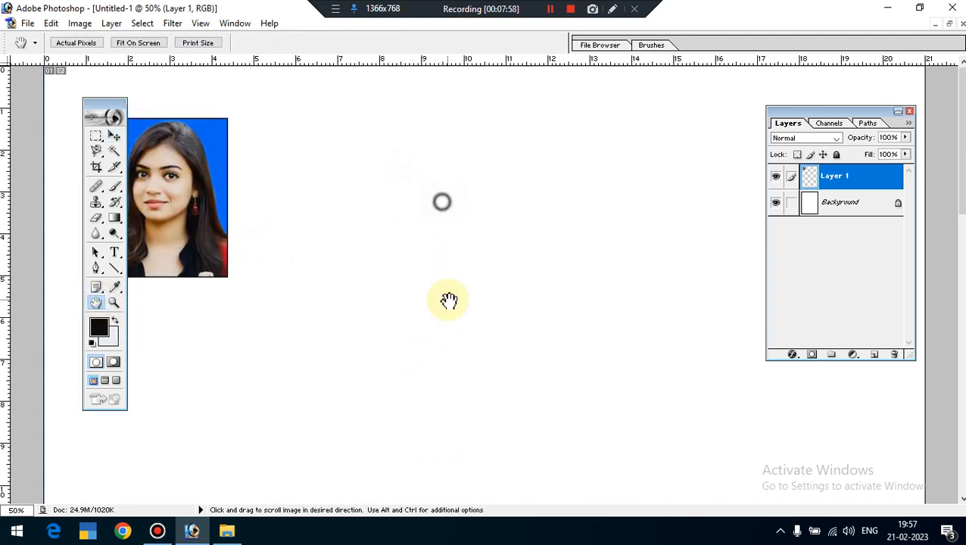
left_click_drag(114, 112, 518, 259)
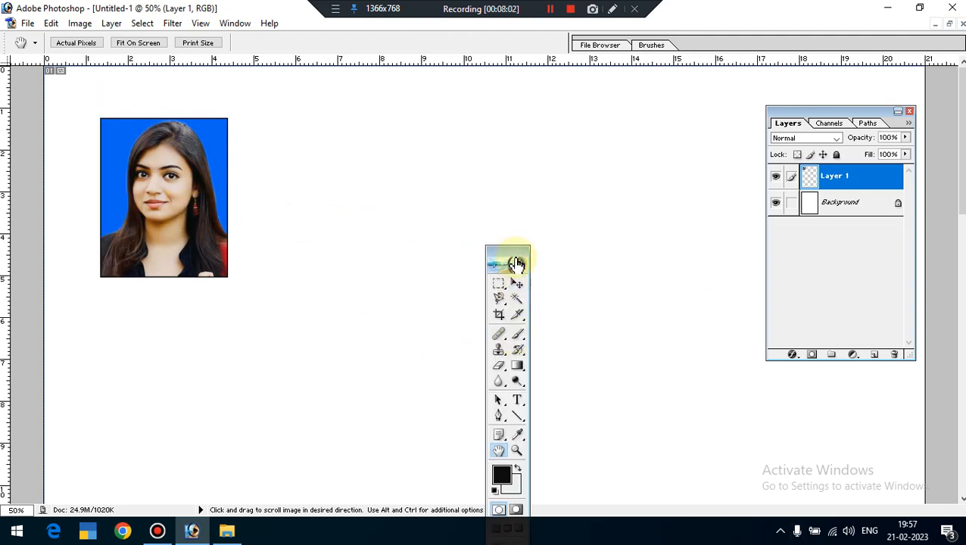
left_click_drag(540, 199, 551, 166)
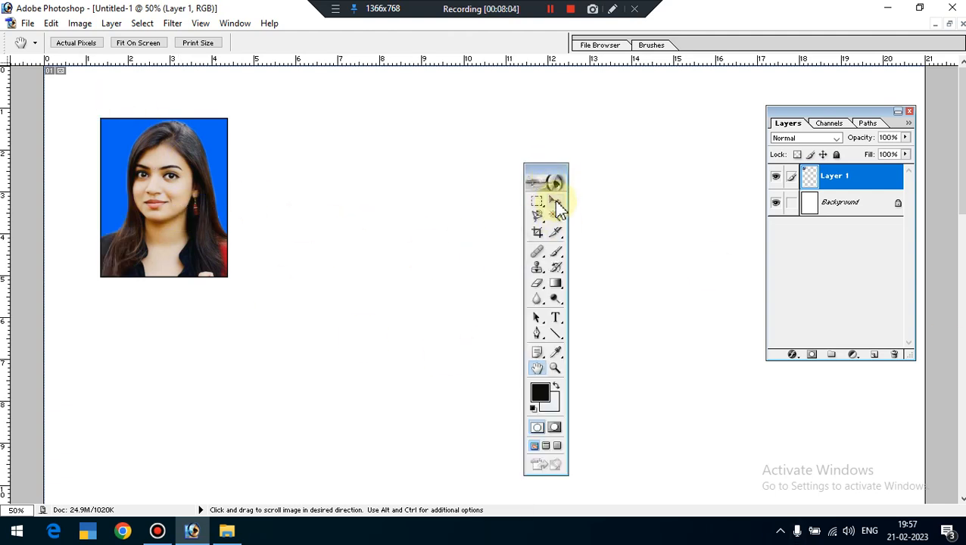
left_click(556, 201)
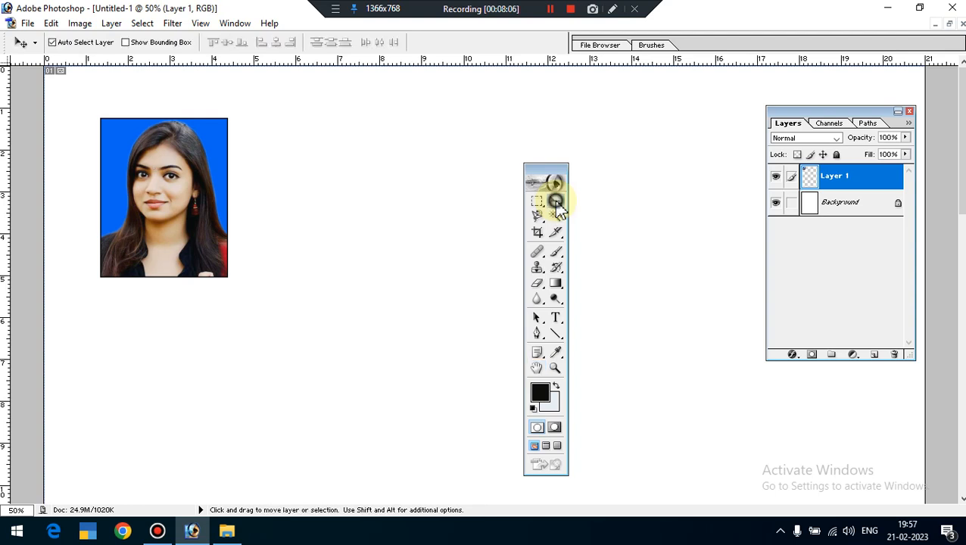
left_click_drag(158, 222, 122, 183)
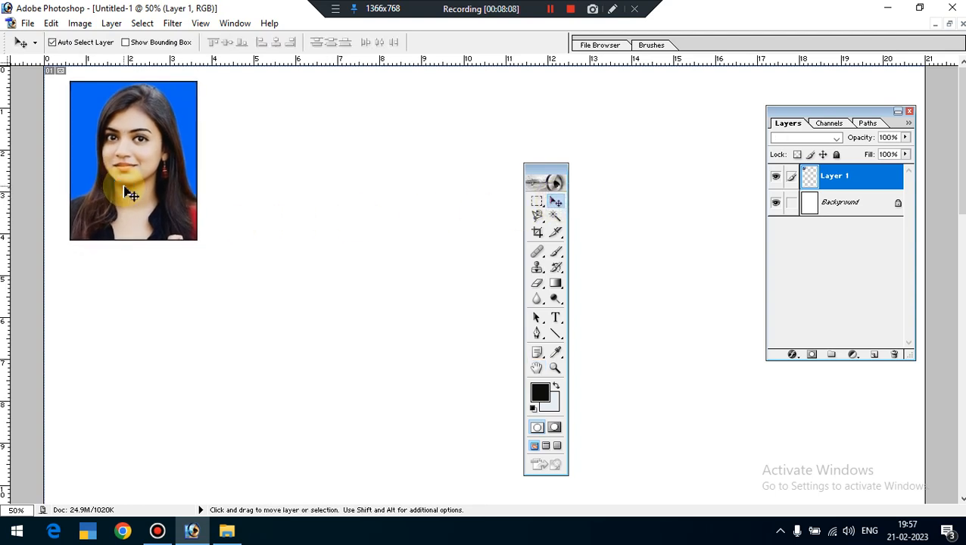
left_click_drag(551, 178, 376, 360)
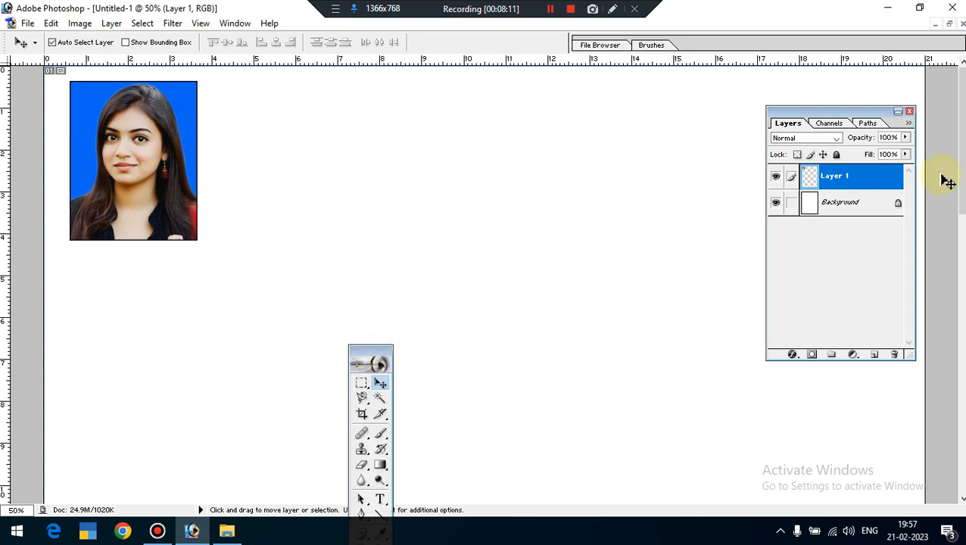
left_click_drag(848, 112, 903, 216)
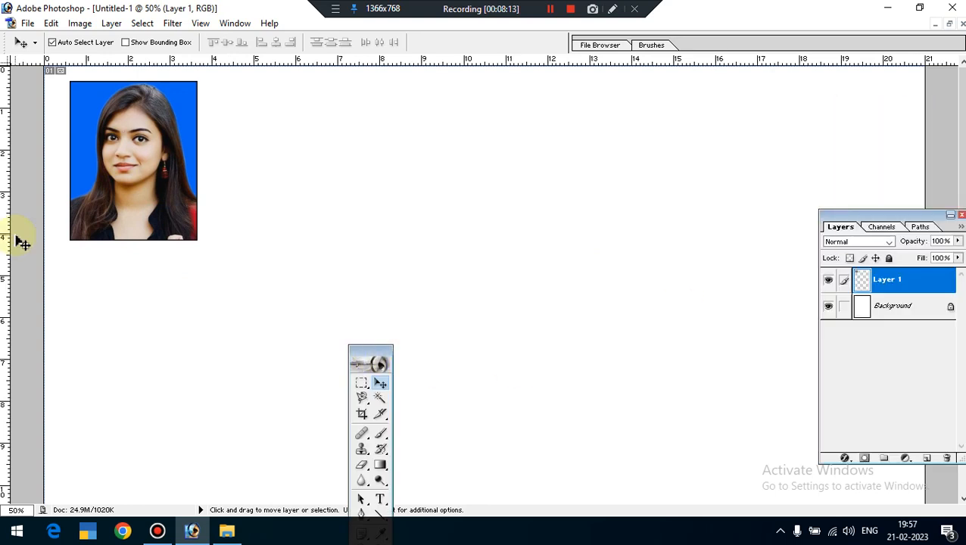
left_click_drag(105, 209, 274, 183)
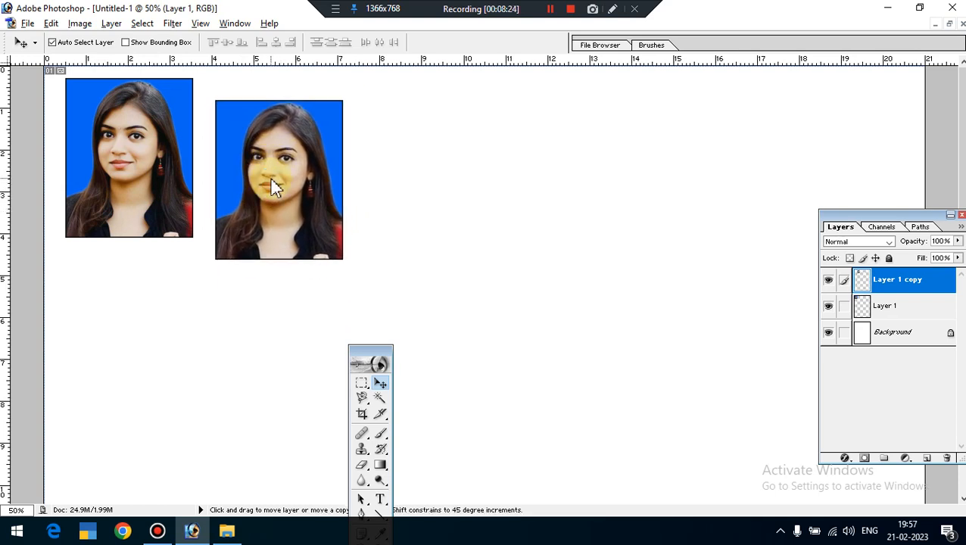
key("alt+l")
key("l")
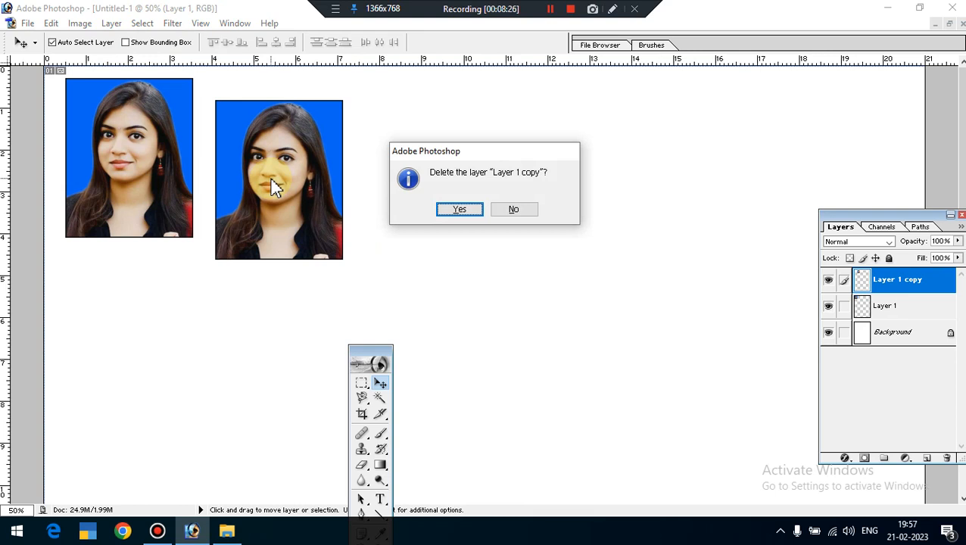
key("Return")
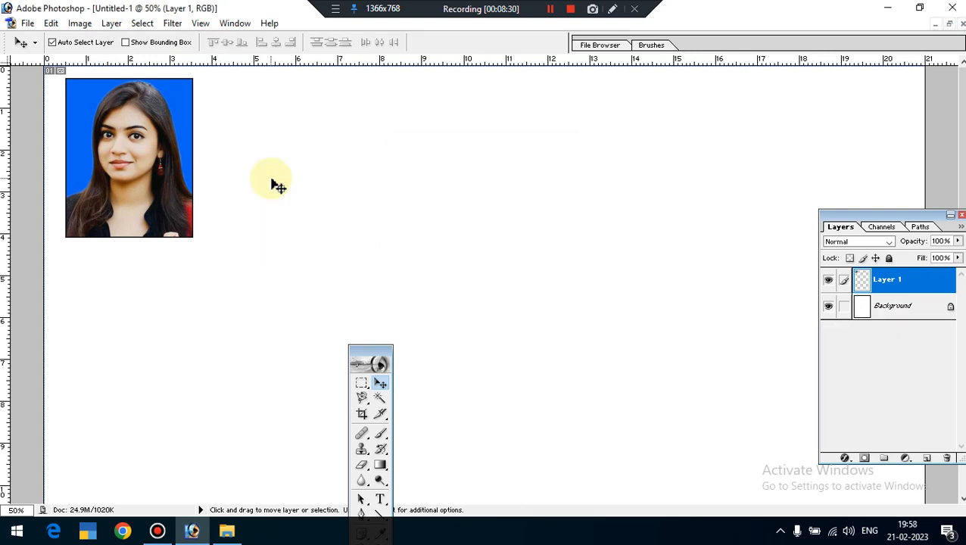
Duplicate the portrait five times across the top of the A4 page to form a row of six photos.
left_click(551, 12)
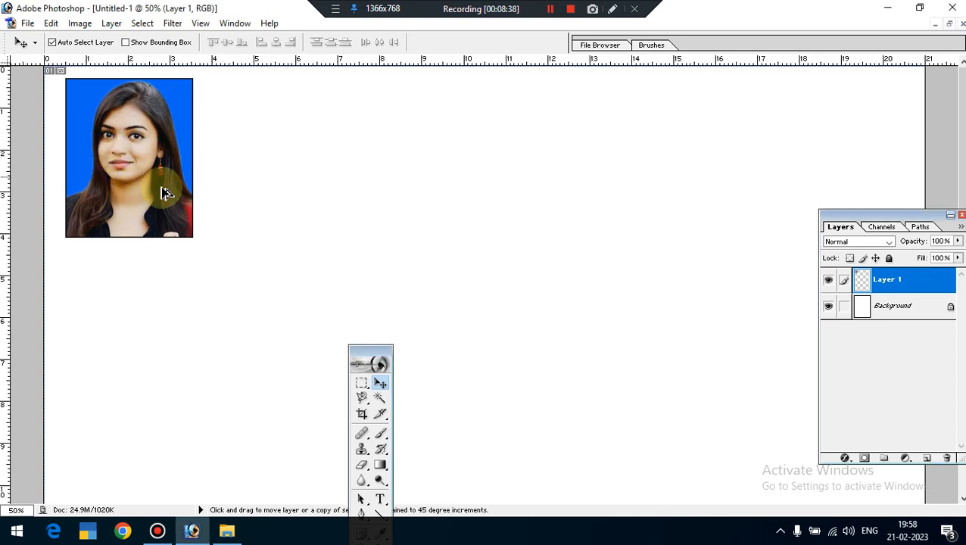
left_click_drag(164, 157, 826, 142)
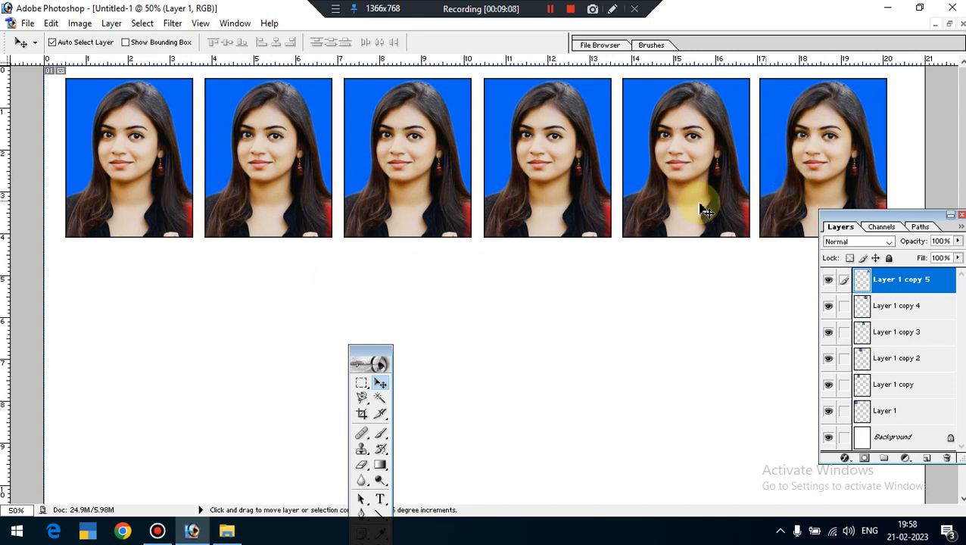
Link the six portrait layers, move the row slightly, and distribute the photos evenly by their horizontal centers.
right_click(673, 186, "shift")
right_click(553, 187, "shift")
right_click(414, 192, "shift")
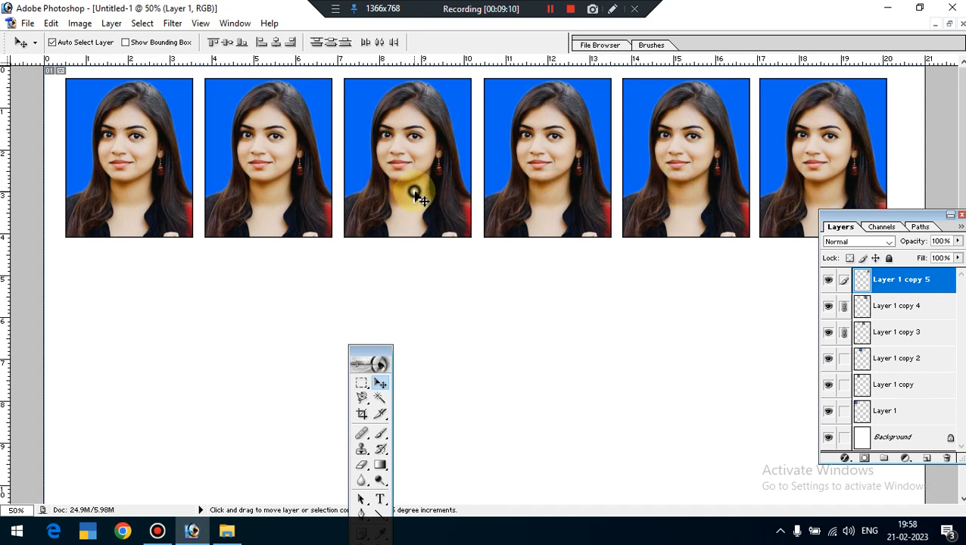
right_click(286, 193, "shift")
right_click(128, 201, "shift")
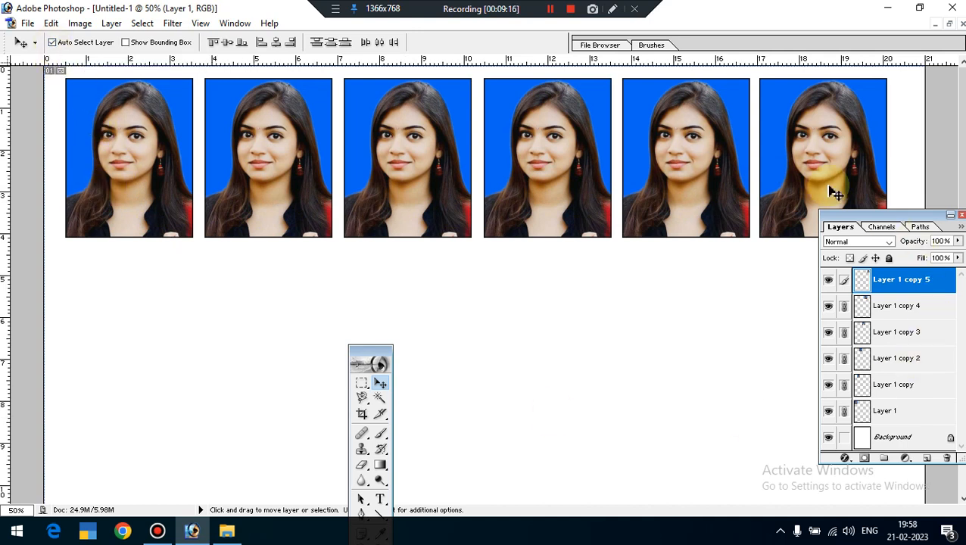
mouse_move(803, 147)
left_mouse_down()
mouse_move(804, 167)
mouse_move(808, 154)
left_mouse_up()
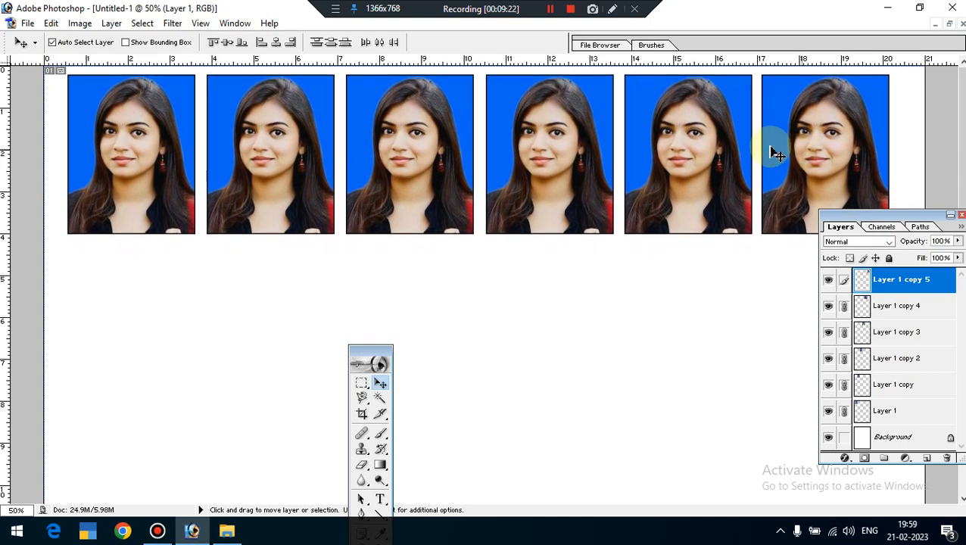
left_click(381, 44)
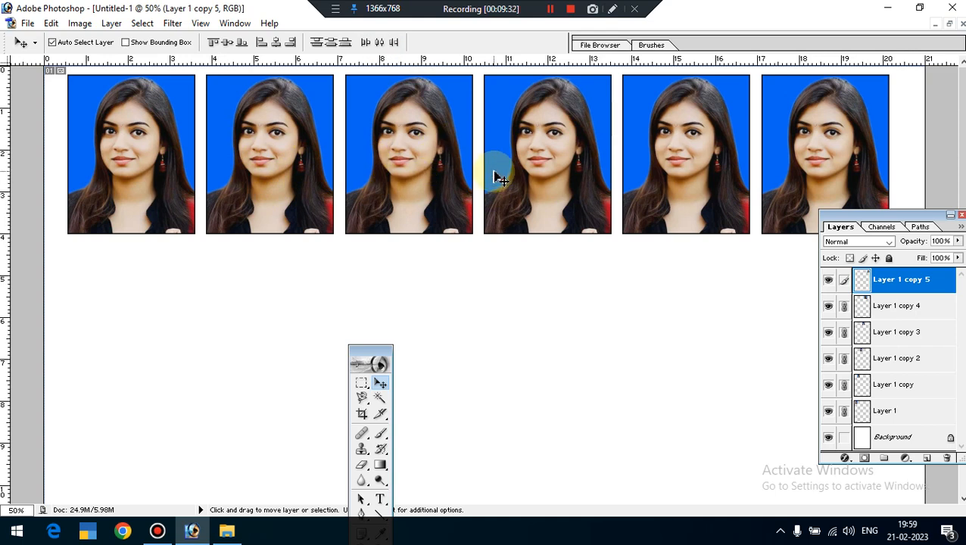
Move the linked row to about 0.5 cm below the page's top edge and merge the linked layers into one.
key("ctrl+minus")
key("ctrl+minus")
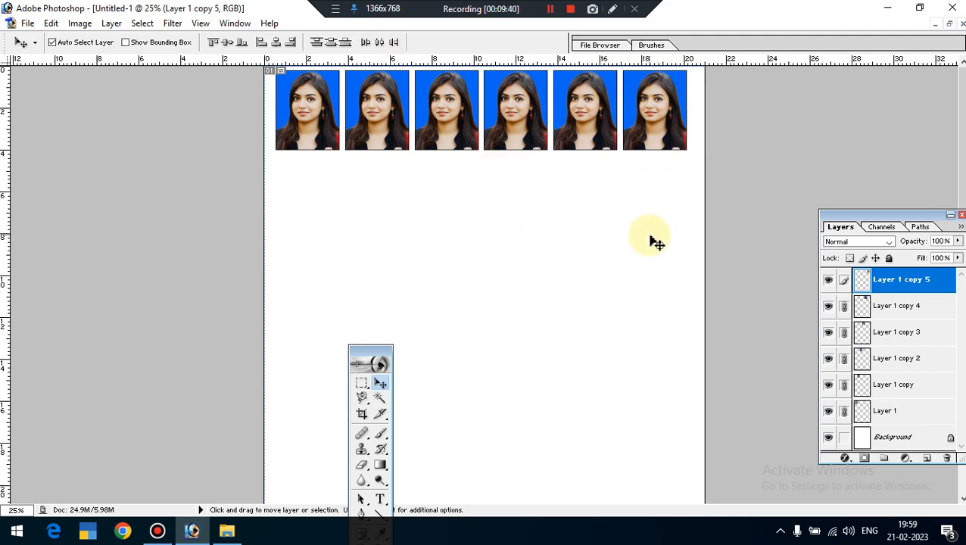
key("ctrl+minus")
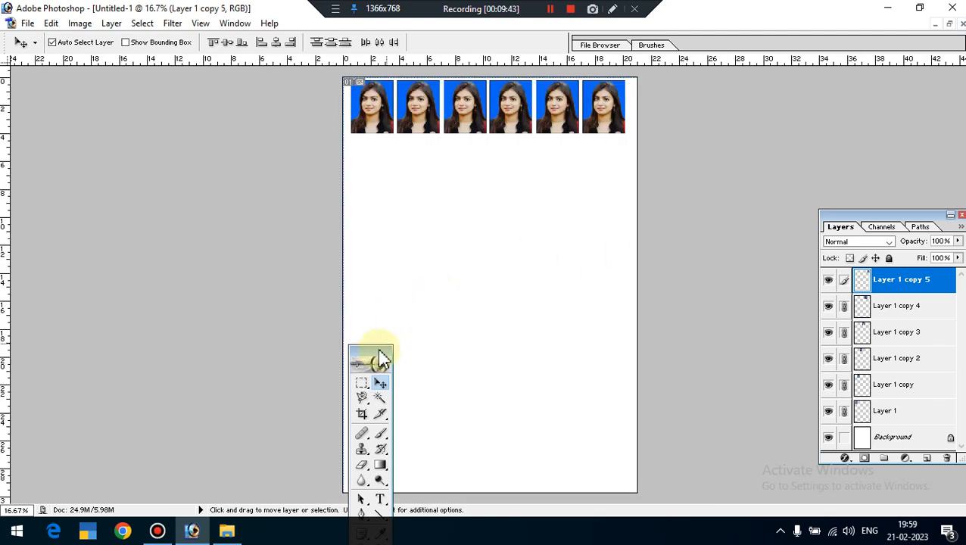
left_click_drag(377, 360, 116, 172)
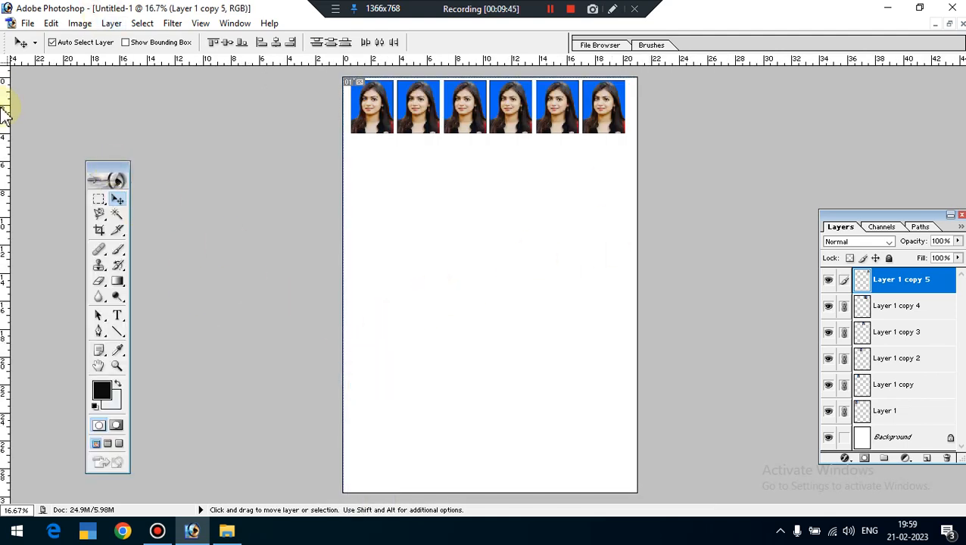
mouse_move(607, 114)
left_mouse_down()
mouse_move(604, 131)
mouse_move(604, 114)
left_mouse_up()
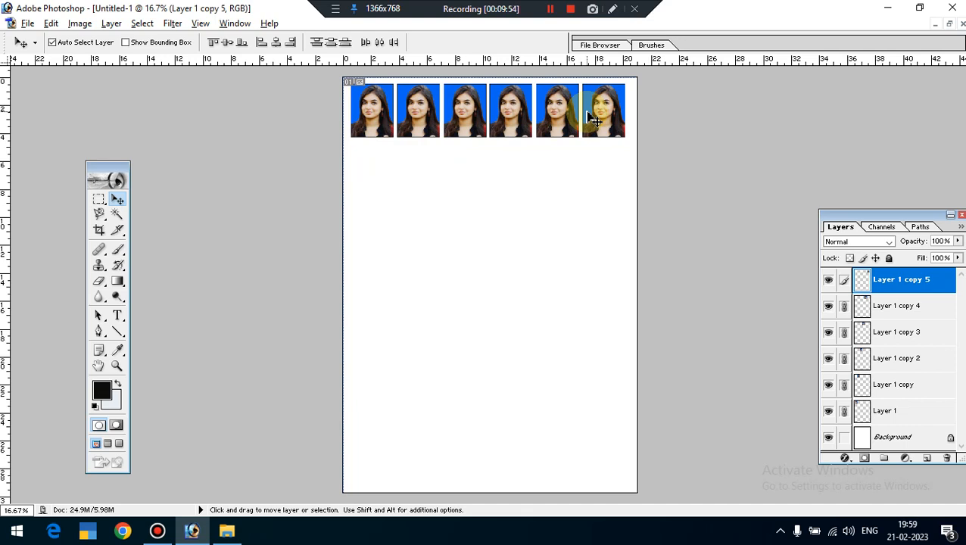
left_click(110, 23)
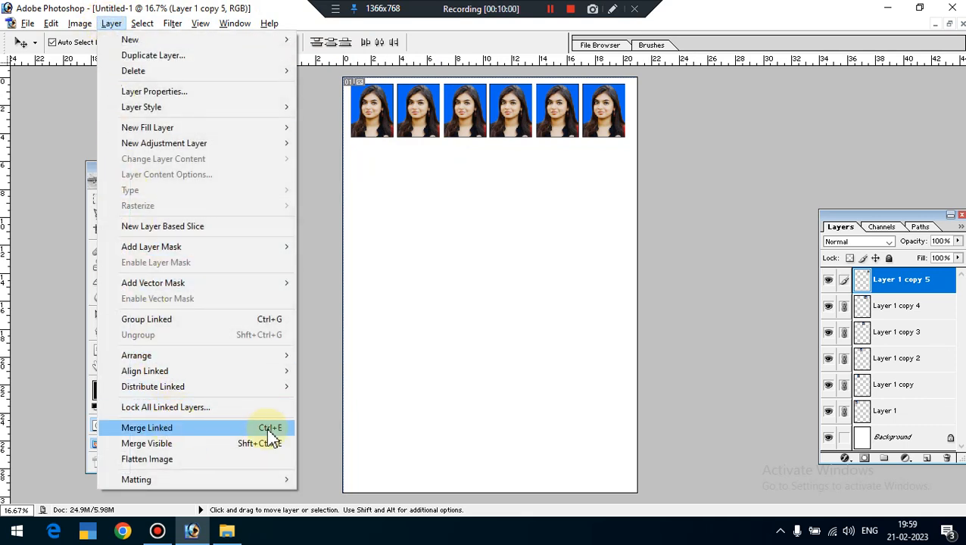
left_click(664, 241)
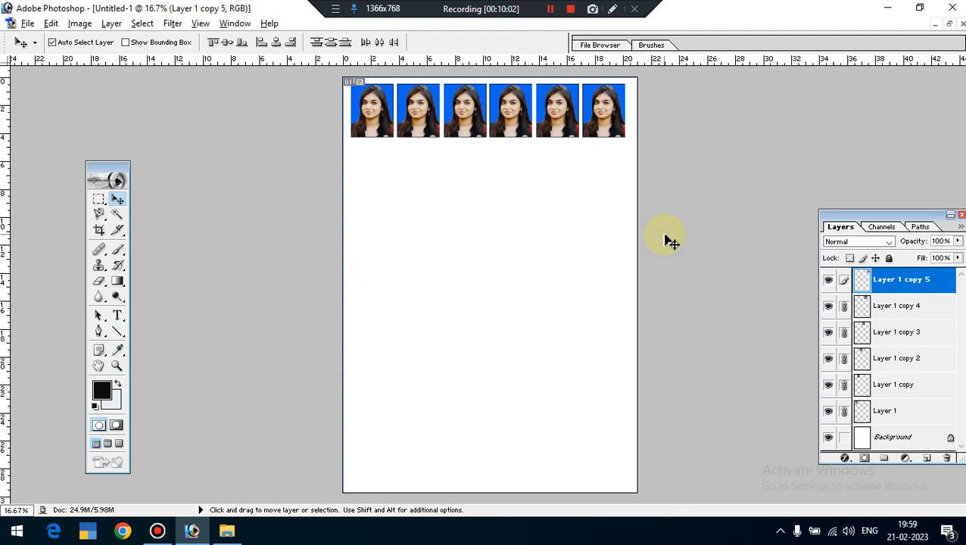
key("ctrl+e")
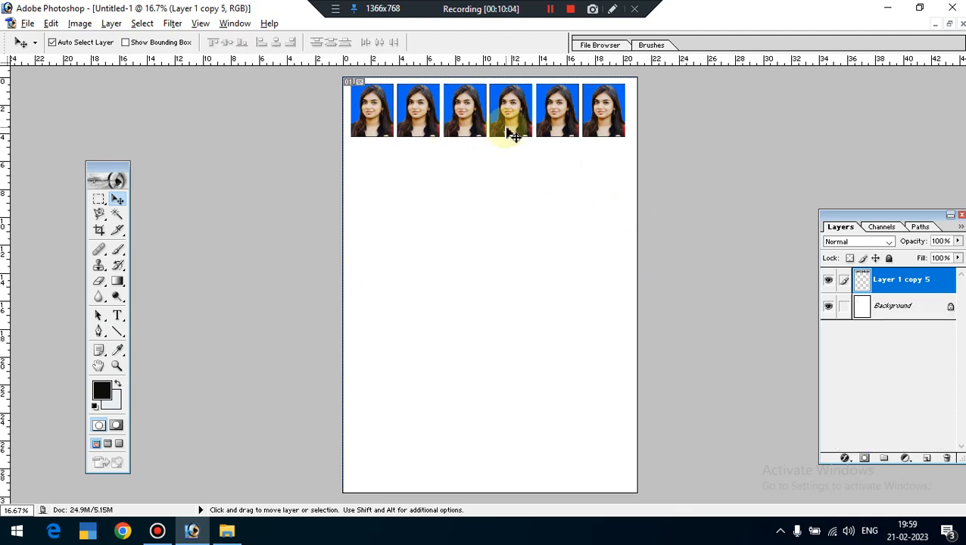
Duplicate the merged row six times down the page with small gaps to make seven rows of six photos.
key("alt")
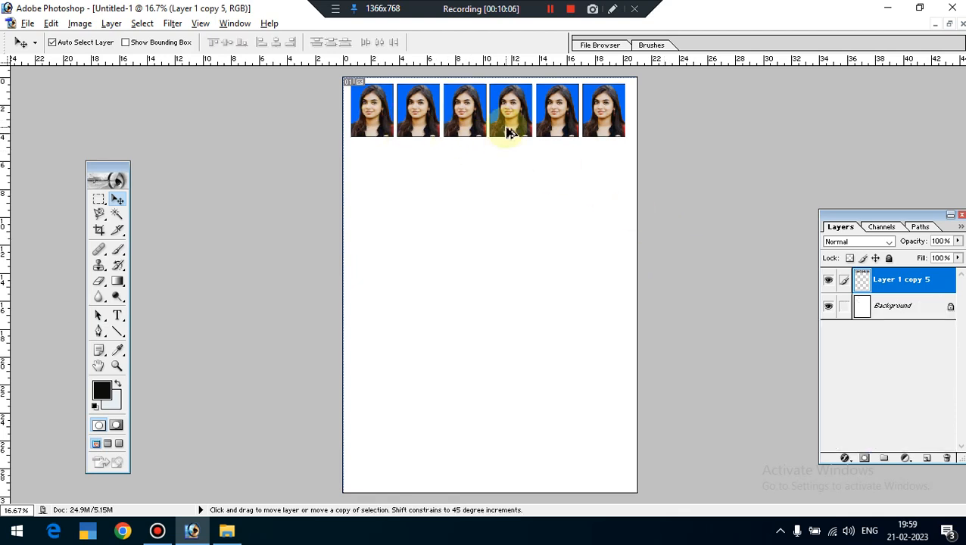
left_click_drag(611, 113, 610, 178)
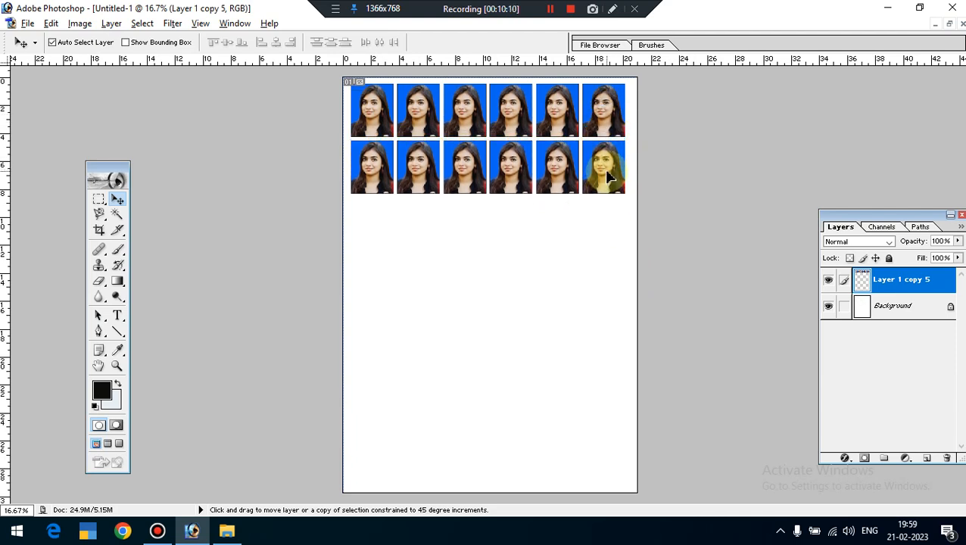
left_click_drag(609, 177, 599, 460)
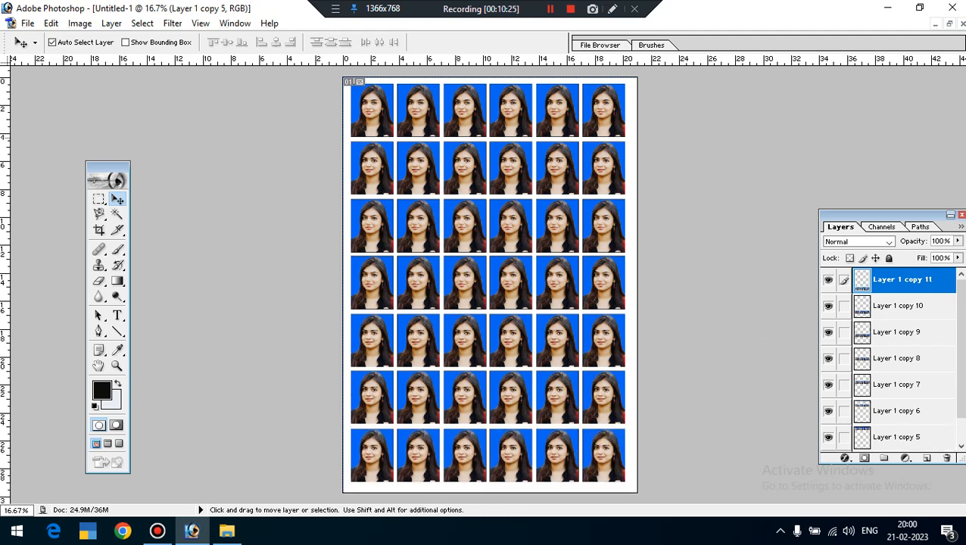
Arrange the single portrait and the A4 photo sheet in separate windows side by side, with the whole sheet in view.
left_click(950, 25)
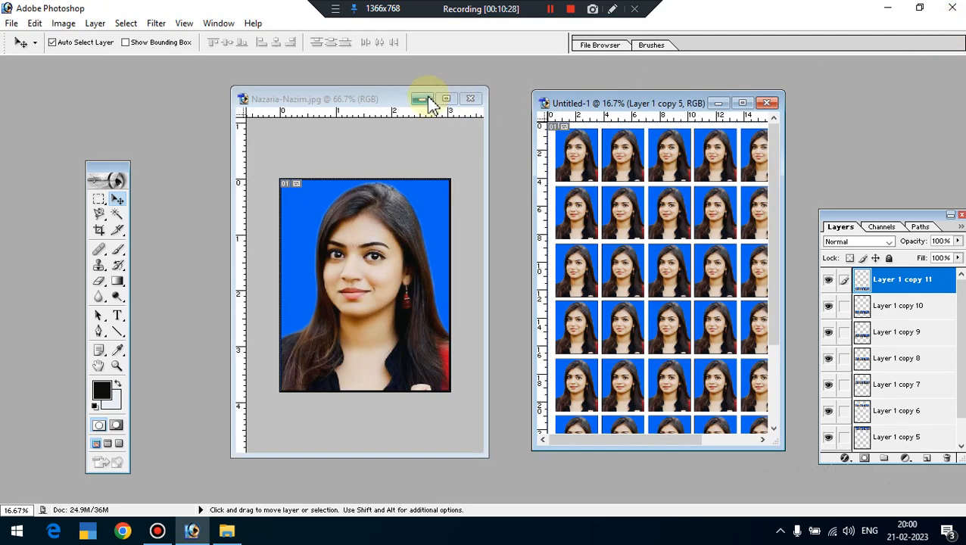
left_click(278, 97)
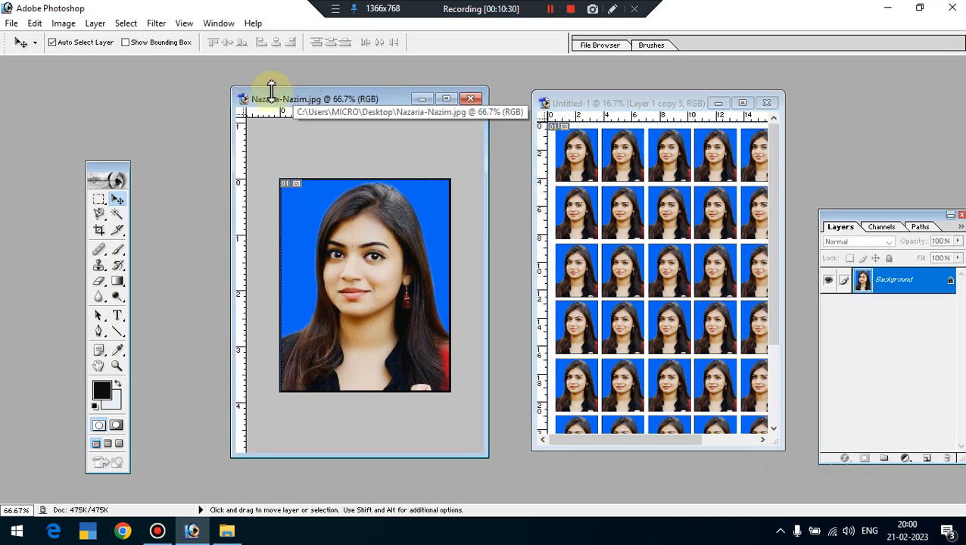
left_click_drag(305, 99, 234, 99)
left_click(626, 99)
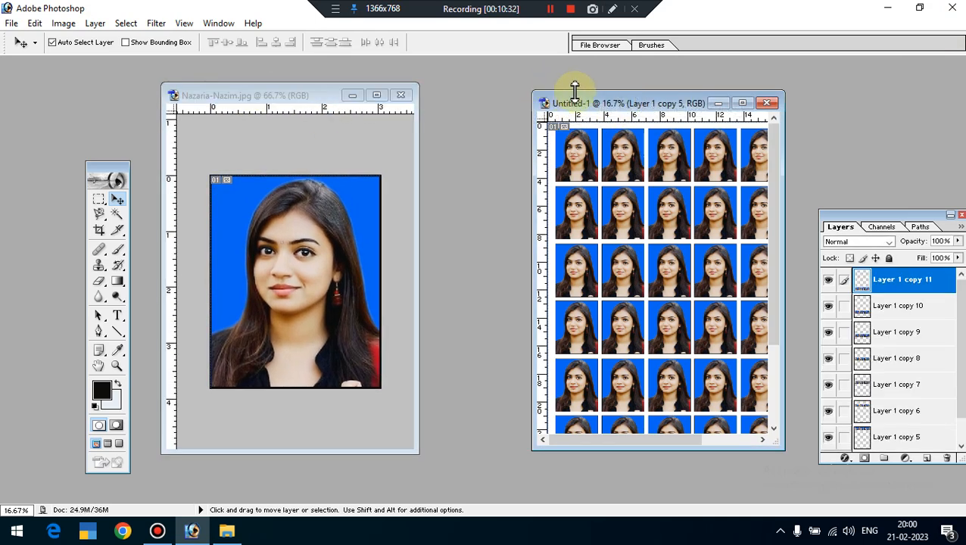
left_click_drag(556, 105, 486, 93)
left_click_drag(715, 440, 812, 497)
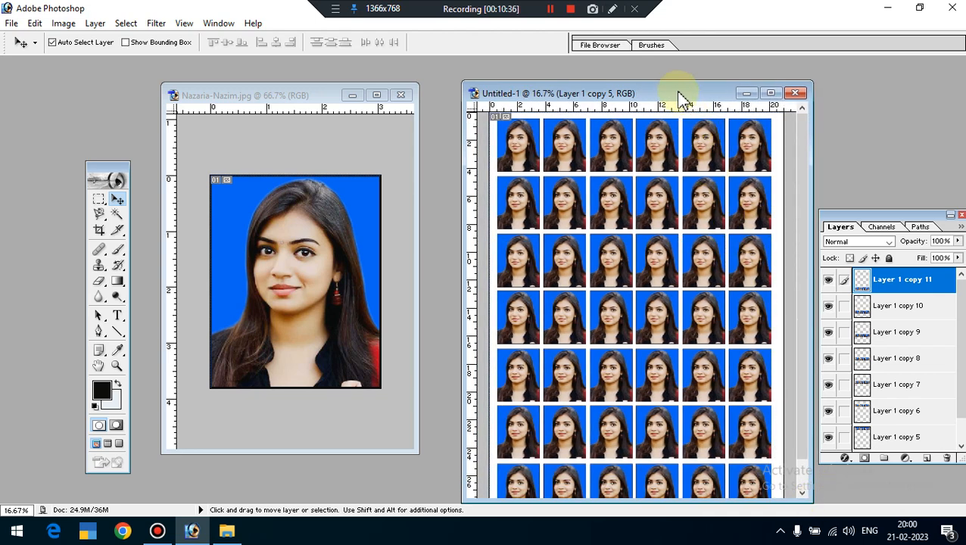
left_click_drag(679, 97, 673, 51)
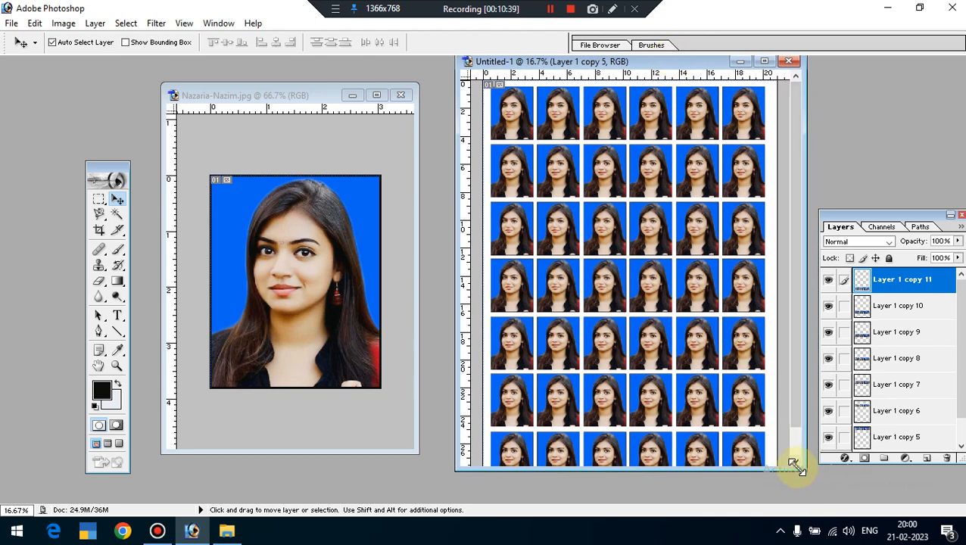
left_click_drag(803, 470, 820, 500)
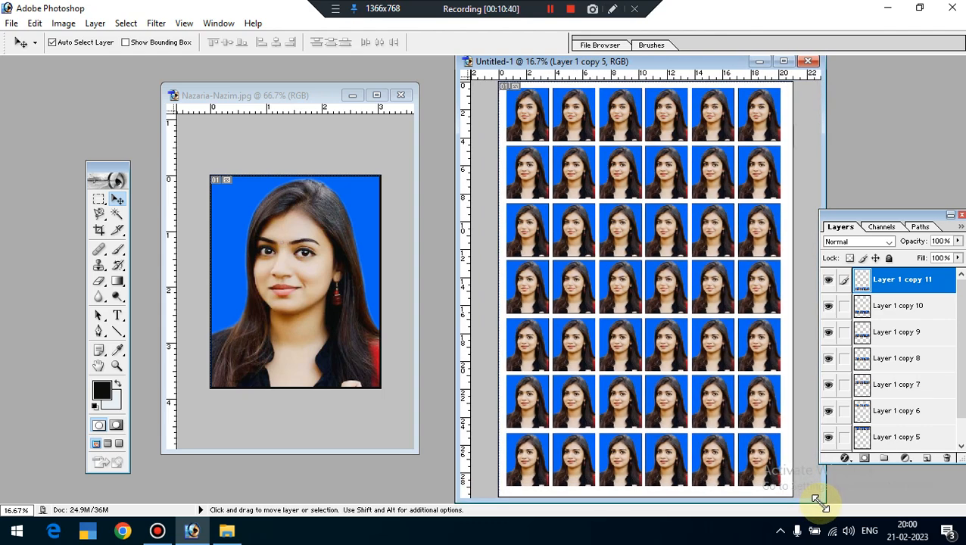
left_click_drag(670, 60, 647, 56)
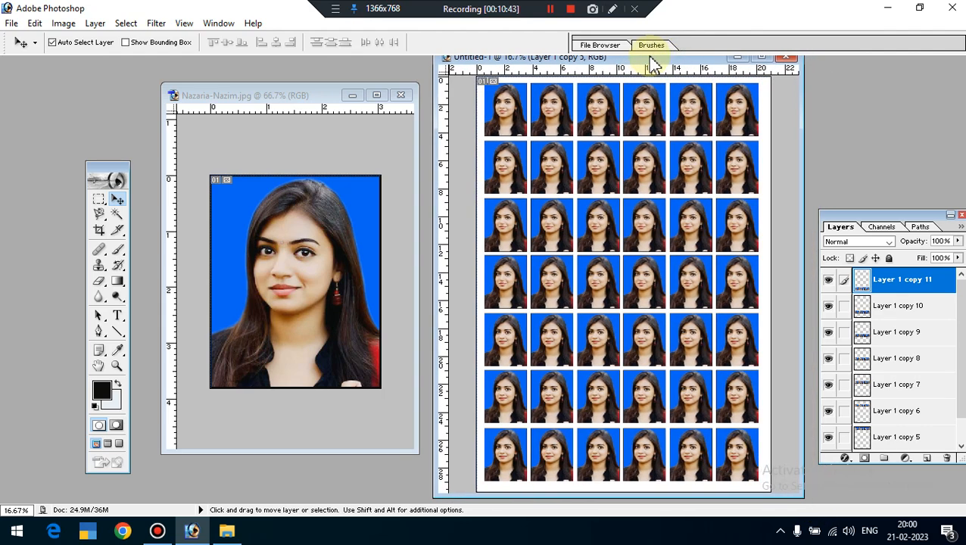
key("ctrl+minus")
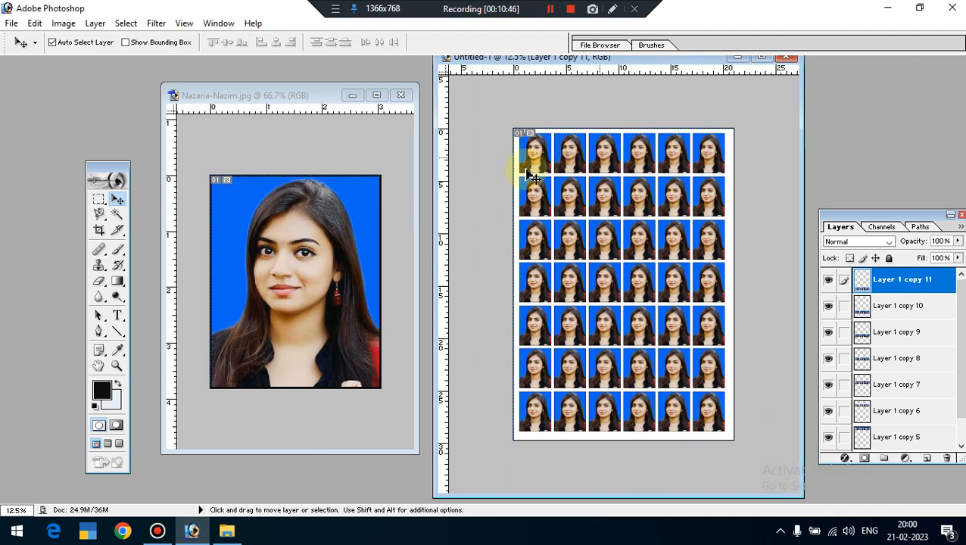
mouse_move(576, 59)
left_mouse_down()
mouse_move(577, 80)
mouse_move(578, 66)
left_mouse_up()
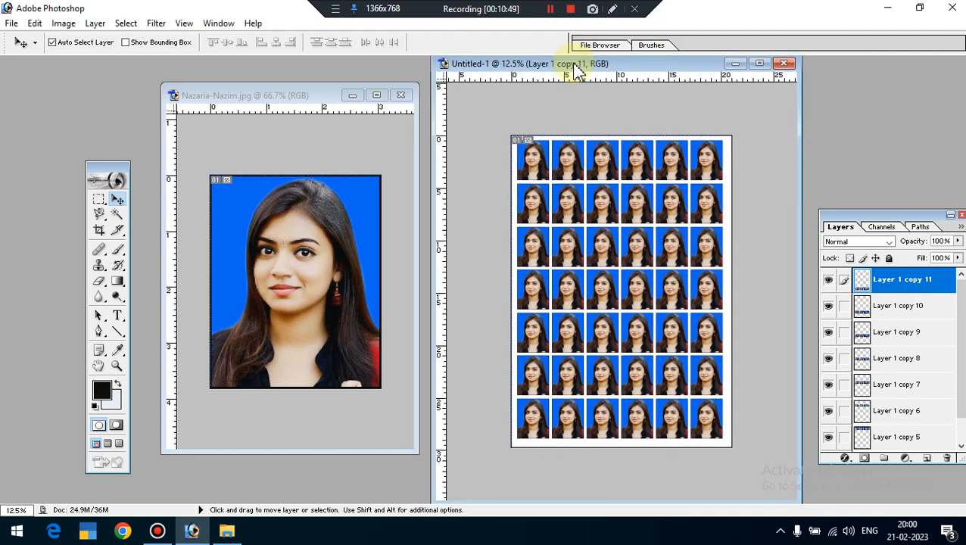
Save the photo sheet to the Desktop as the JPEG file "36 copy.jpg" with quality 12 (Maximum) and the Progressive format option.
left_click(11, 23)
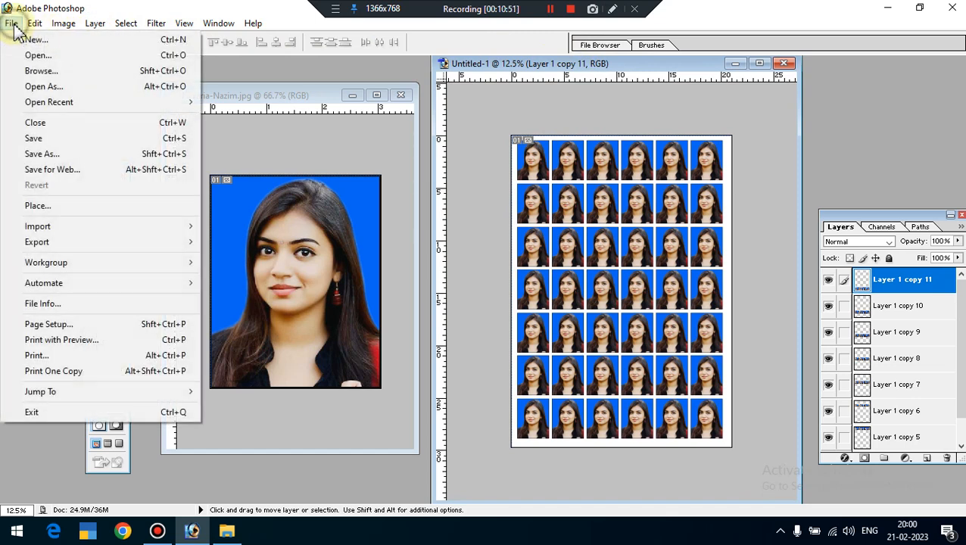
left_click(47, 155)
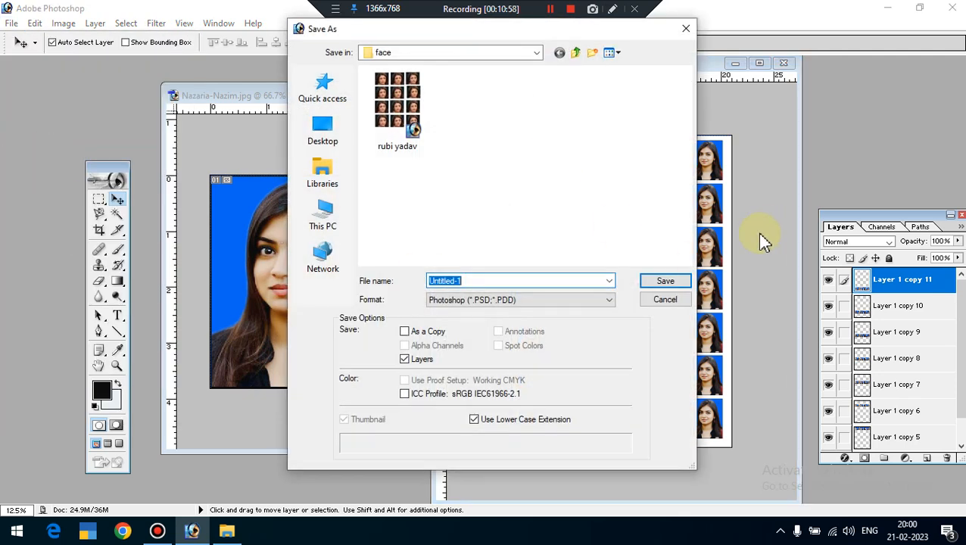
left_click(340, 140)
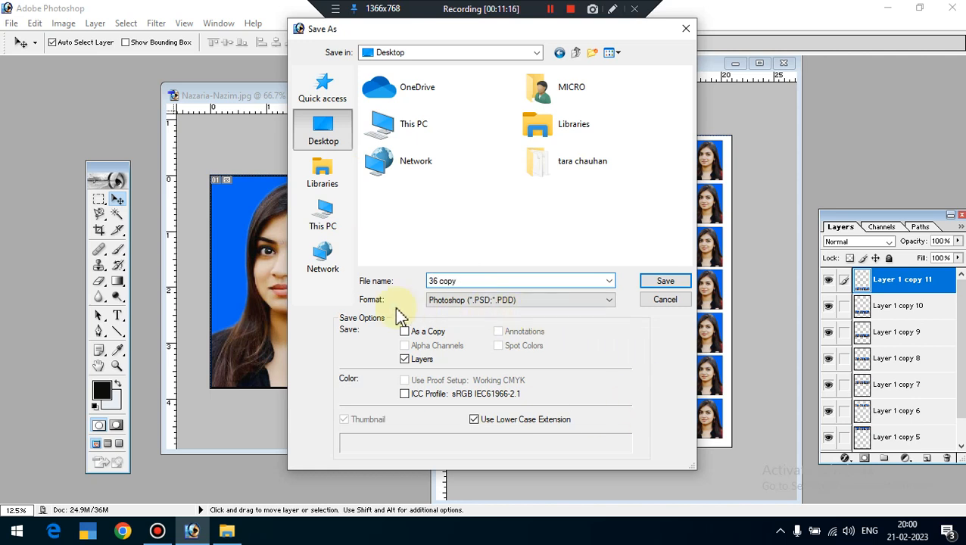
left_click(560, 302)
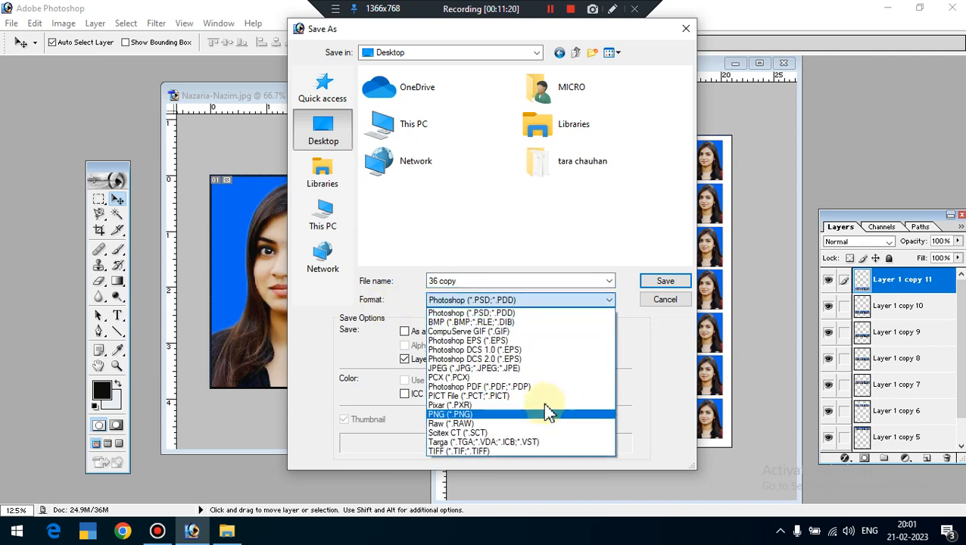
left_click(540, 368)
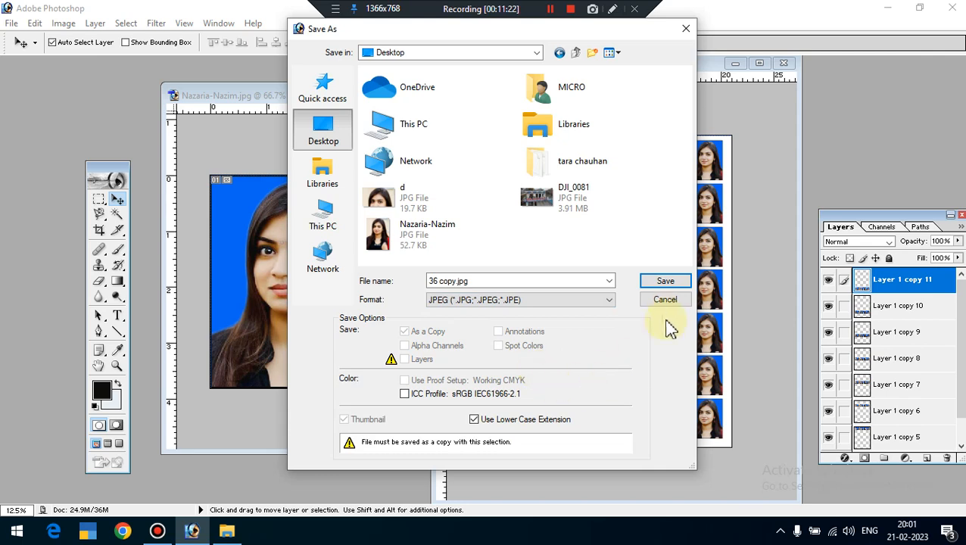
left_click(667, 282)
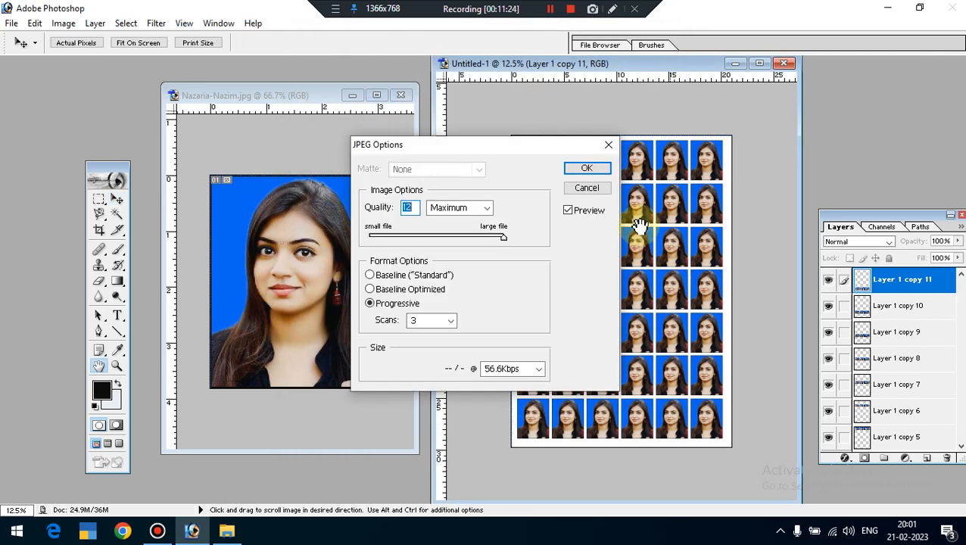
left_click(598, 170)
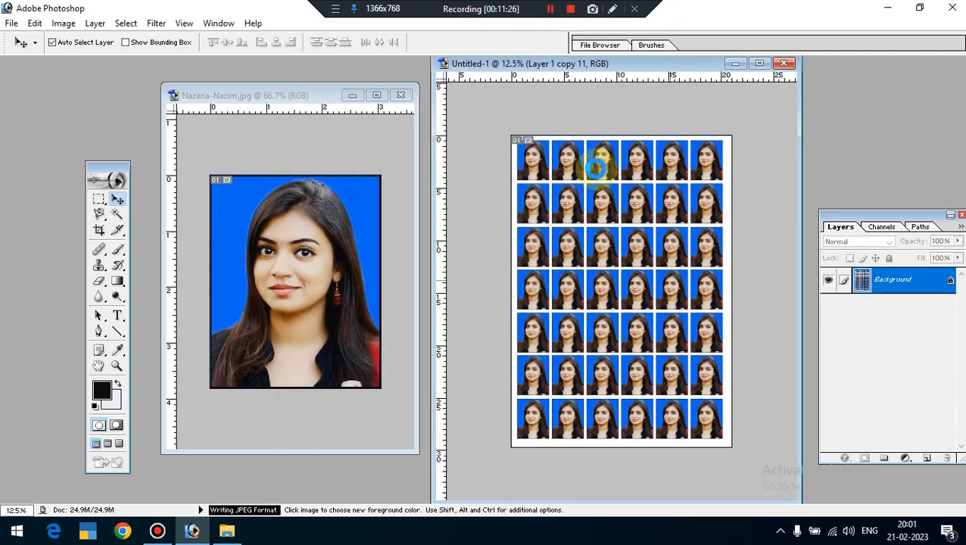